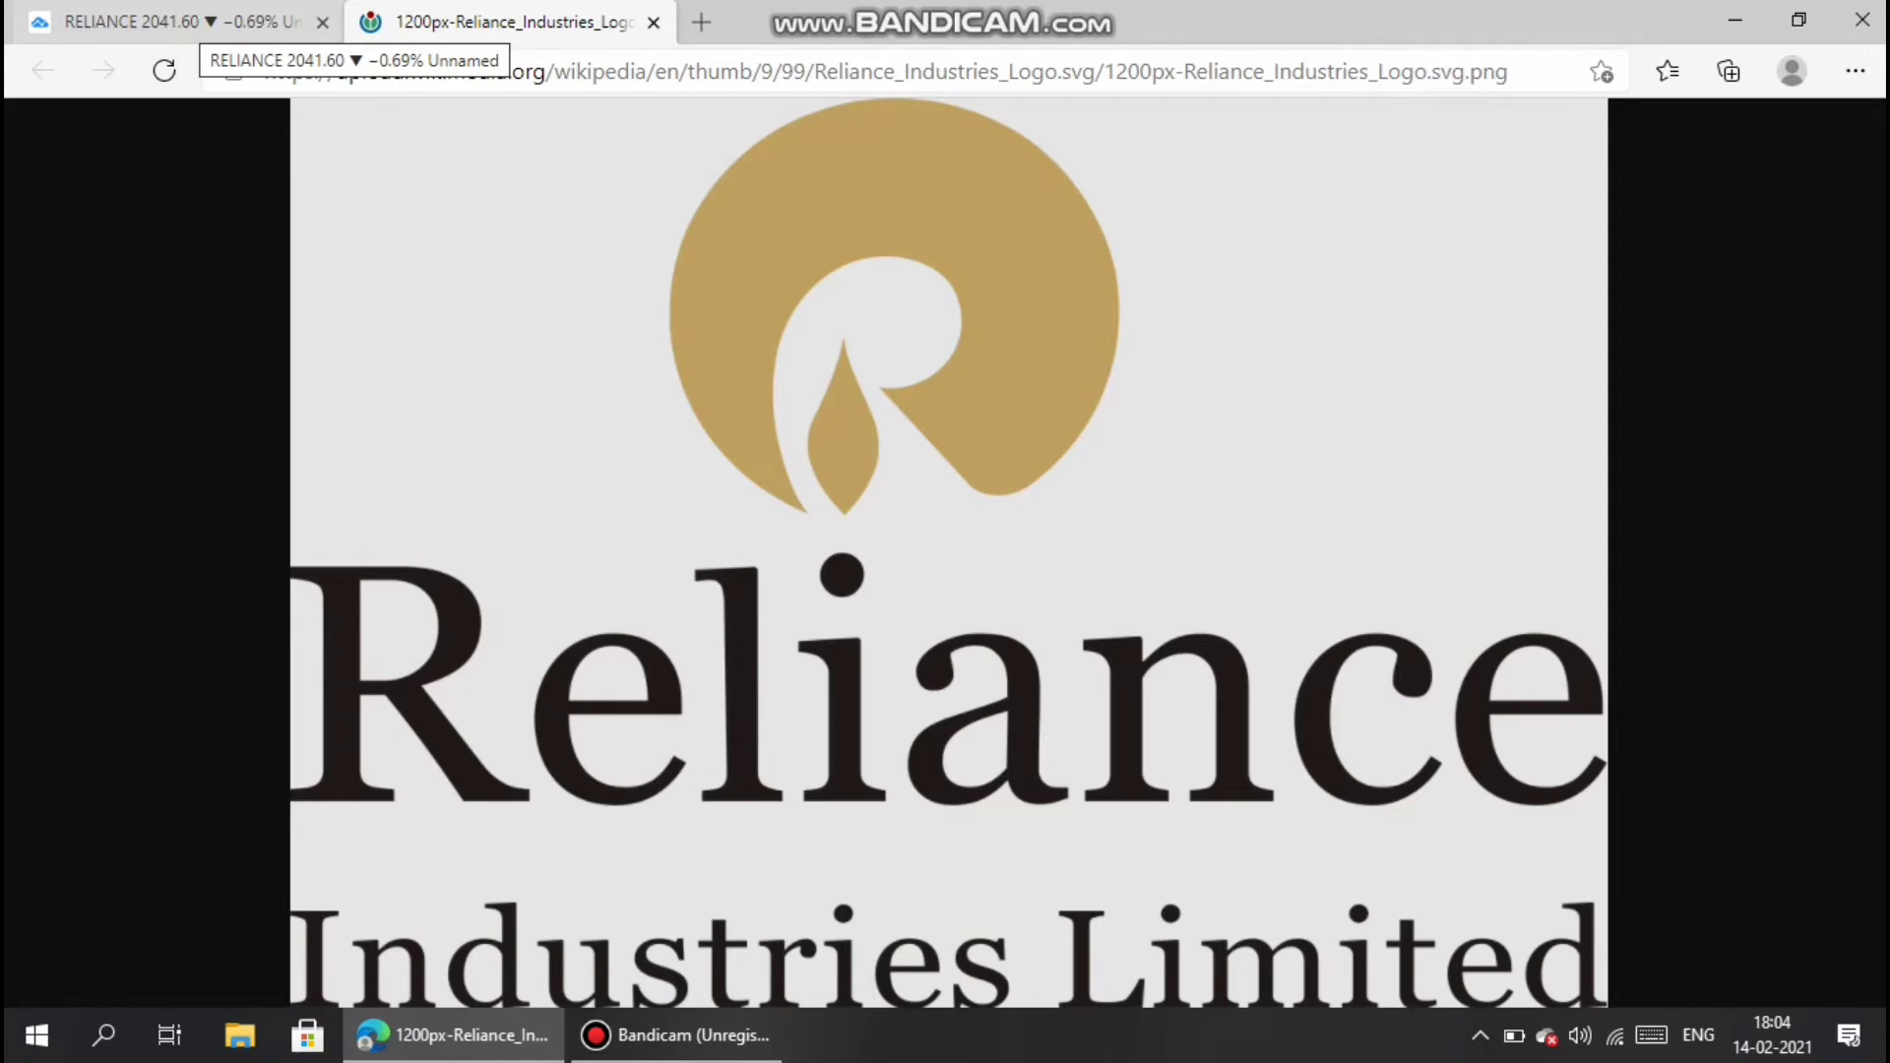
Open the RELIANCE INDS (NSE) monthly chart from the symbol search results
left_click(197, 22)
key("Down")
key("Down")
key("Up")
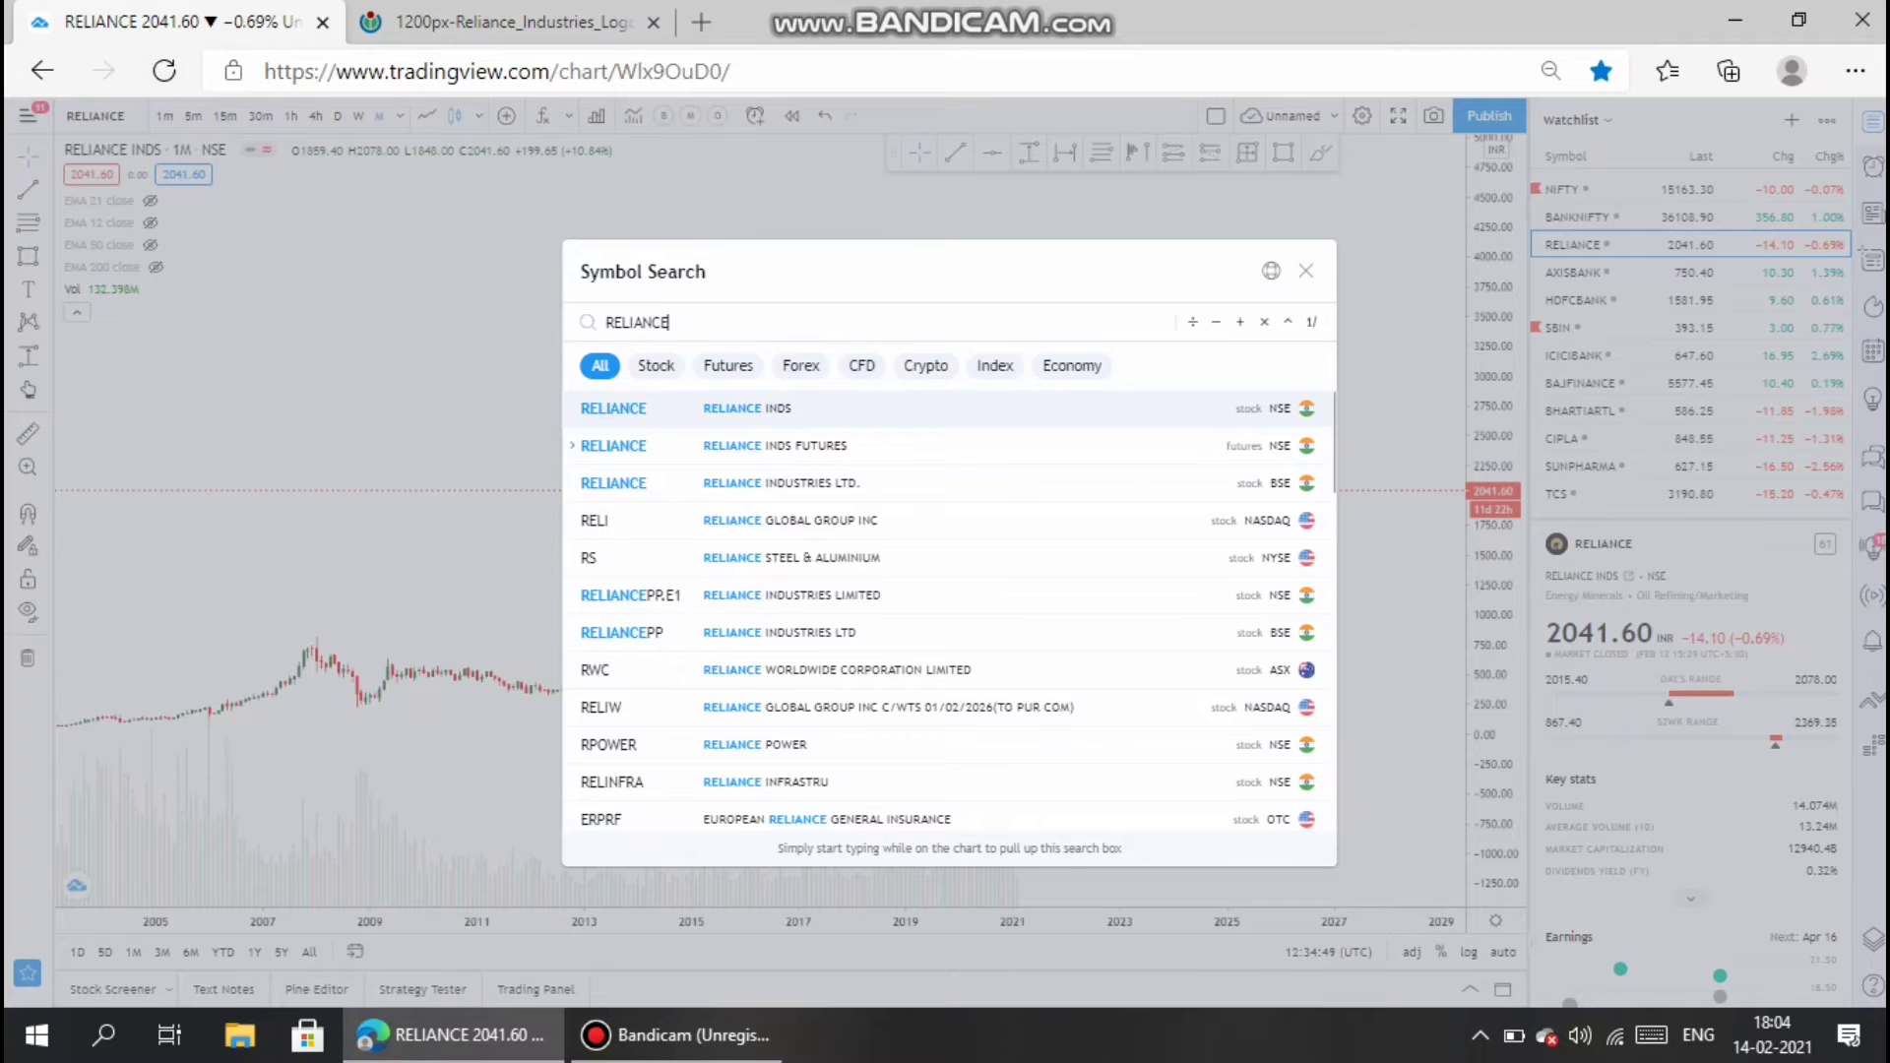
key("Return")
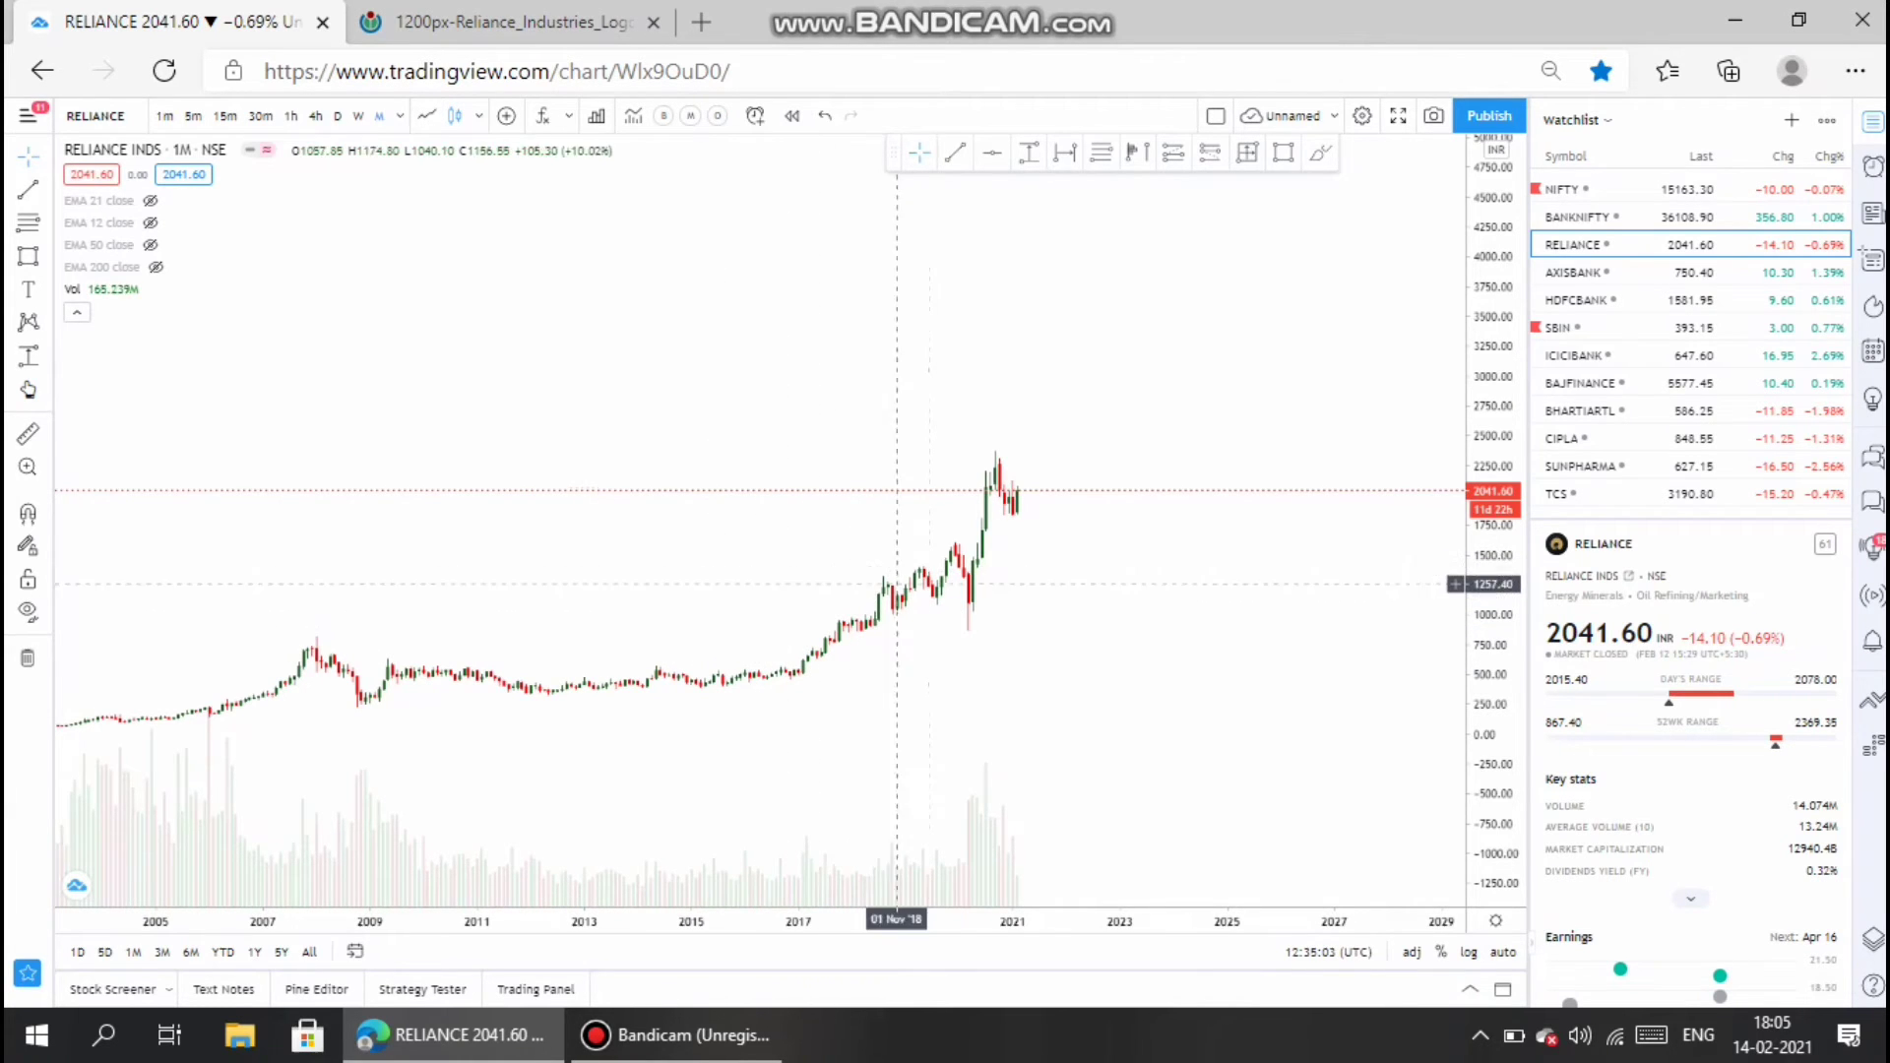
Start a trend line at the October 2007 peak on the monthly chart
left_click_drag(876, 558, 875, 550)
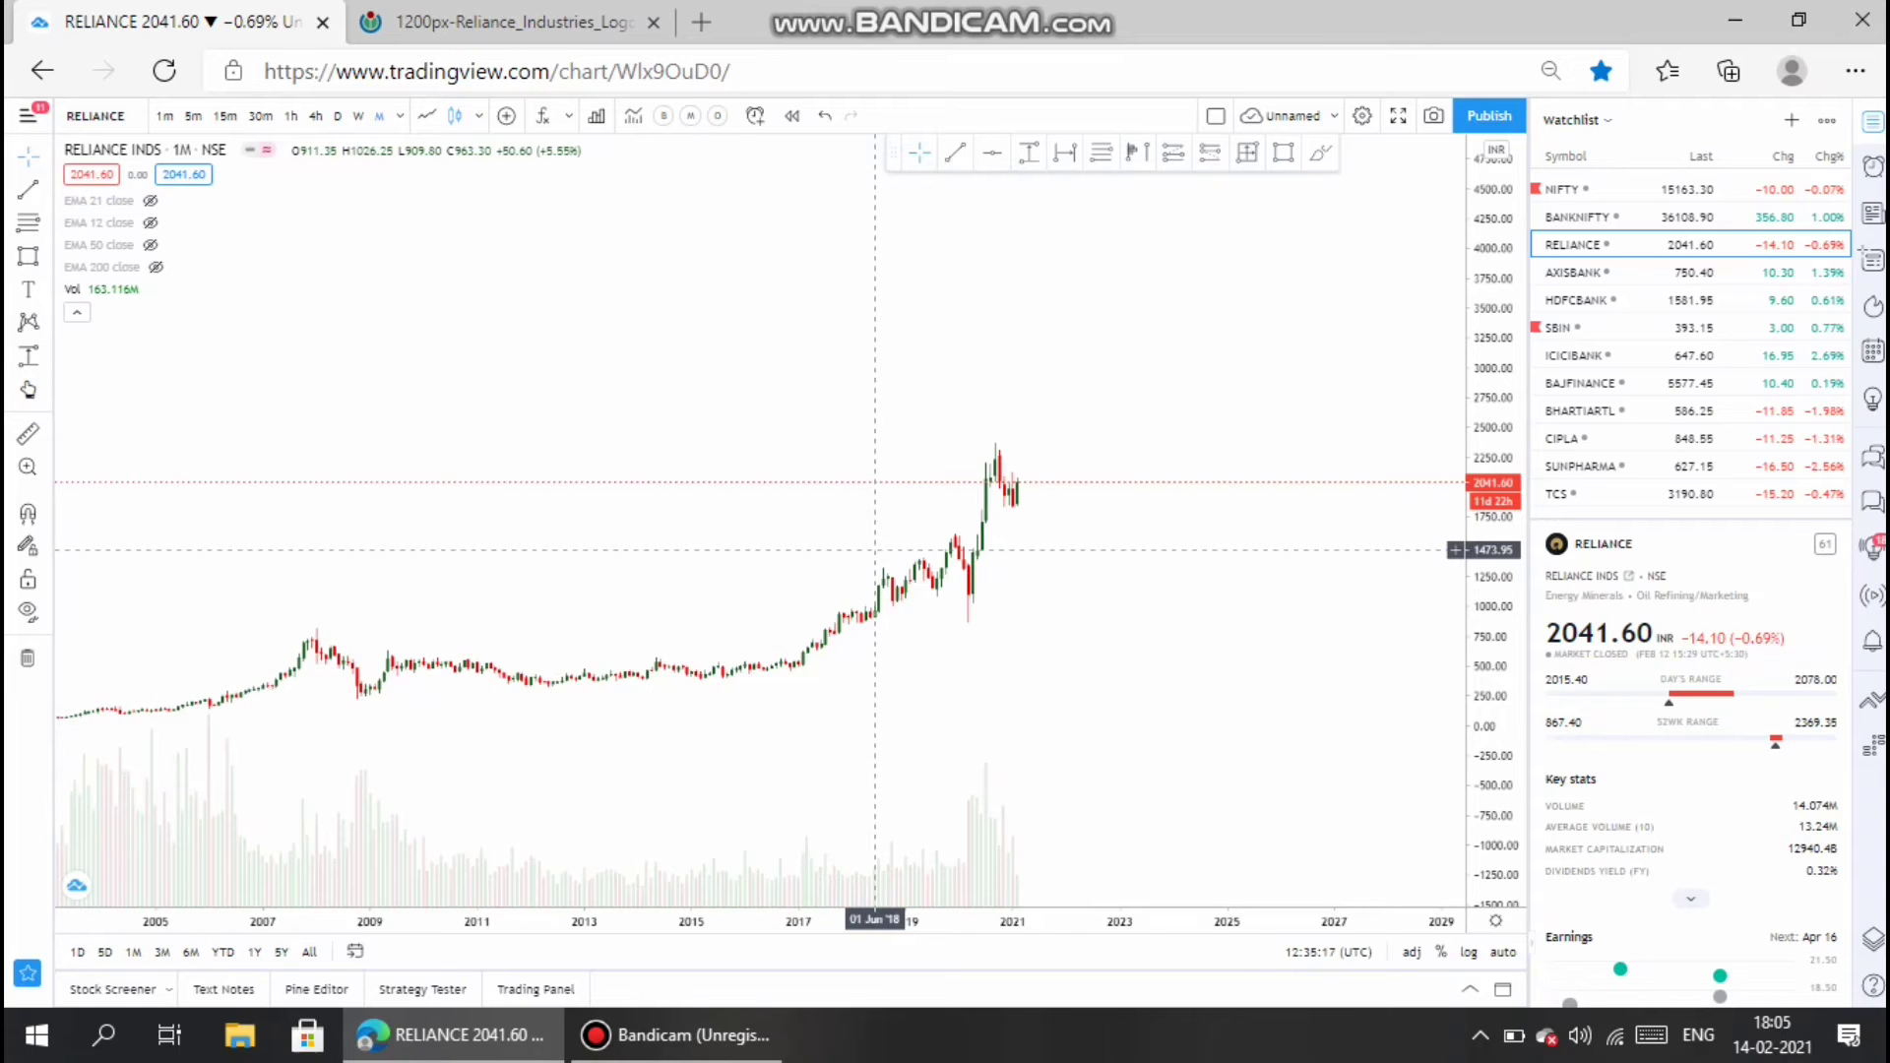
key("alt+t")
left_click(305, 640)
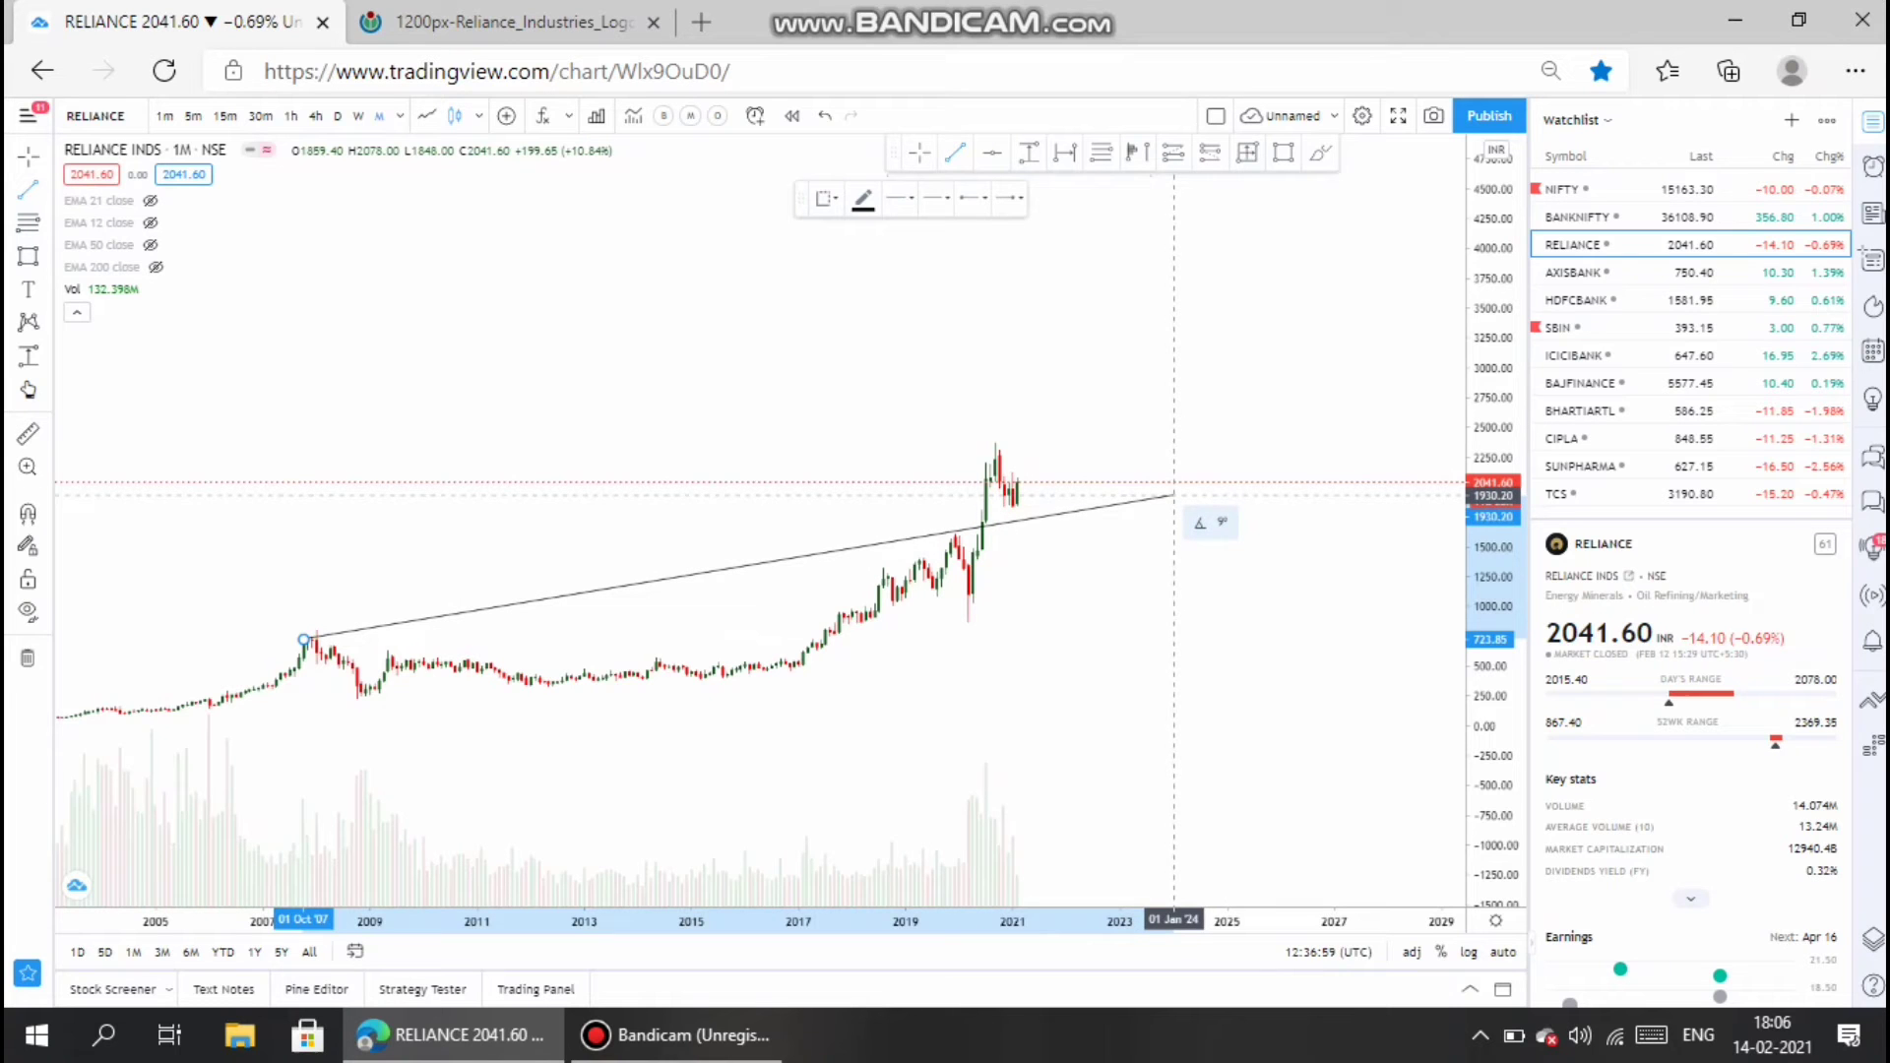
End the first trend line near 2024 and draw a support line from the Dec 2008 low past 2020
left_click(1177, 497)
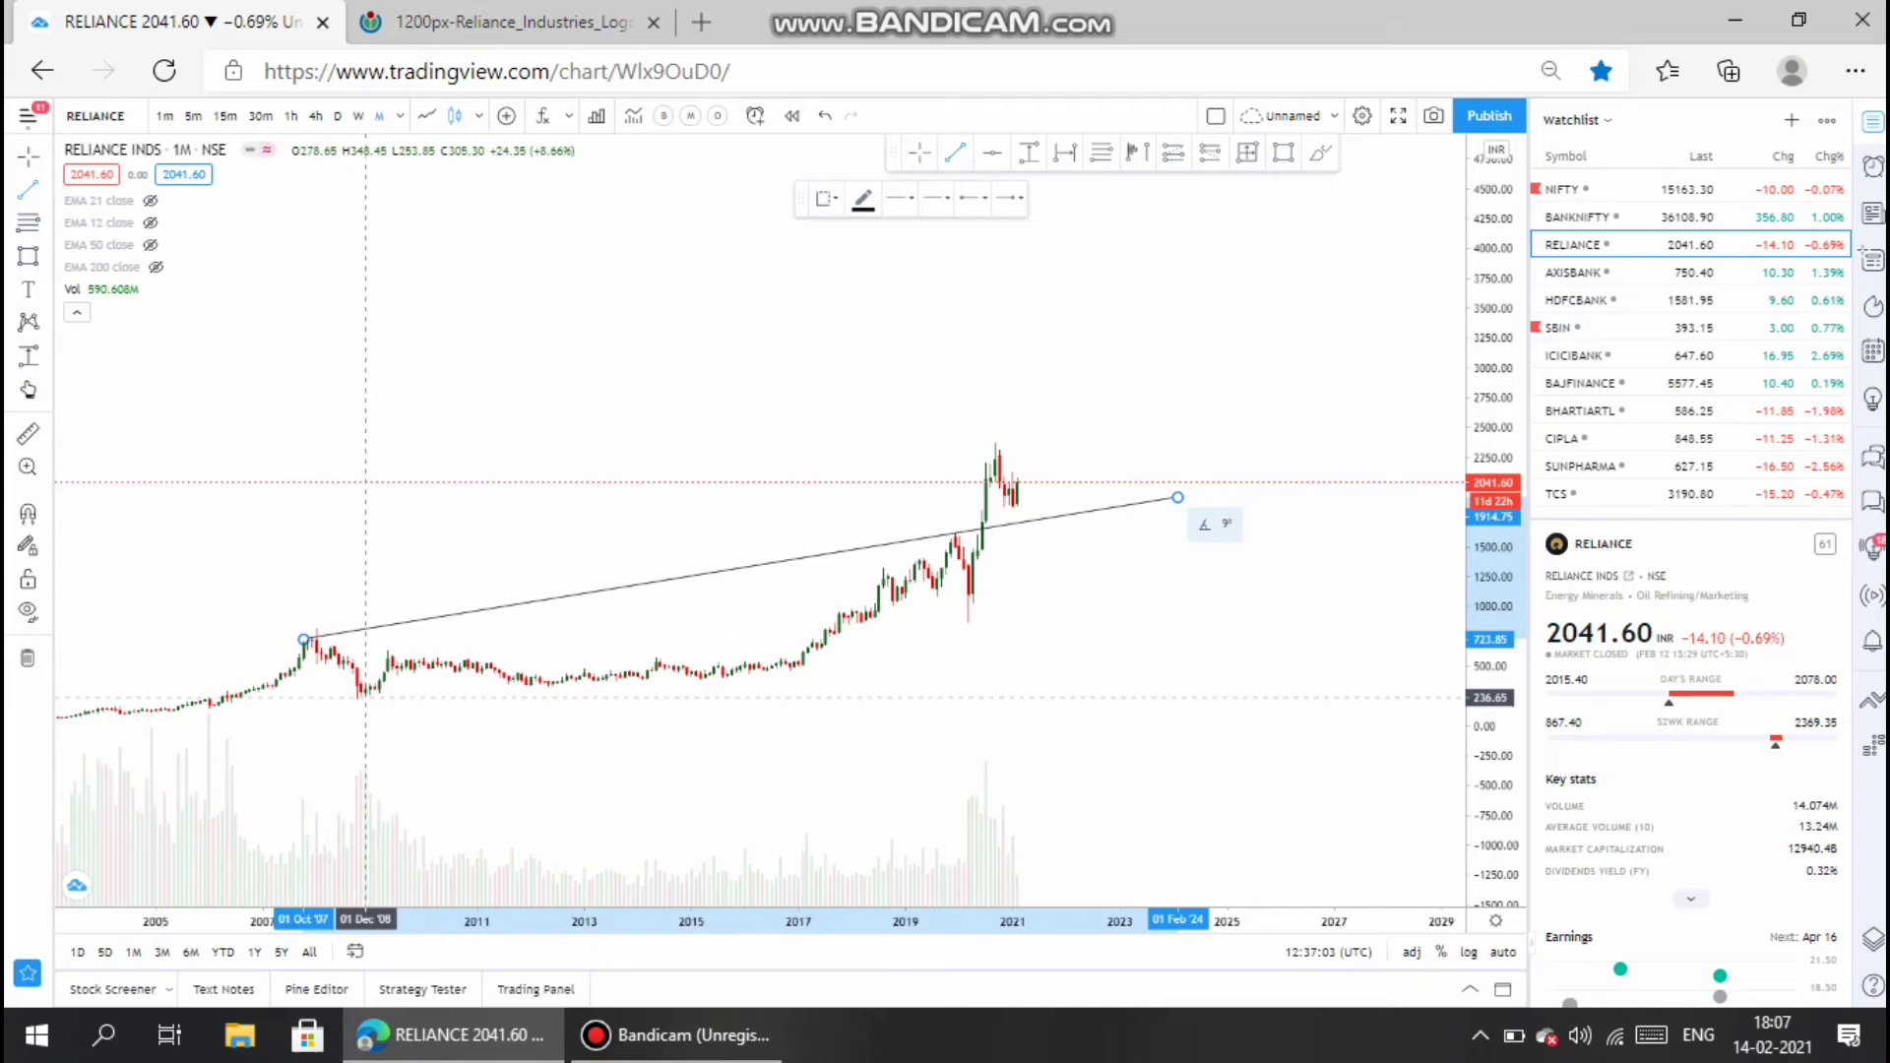
key("alt+t")
left_click(365, 697)
left_click(909, 668)
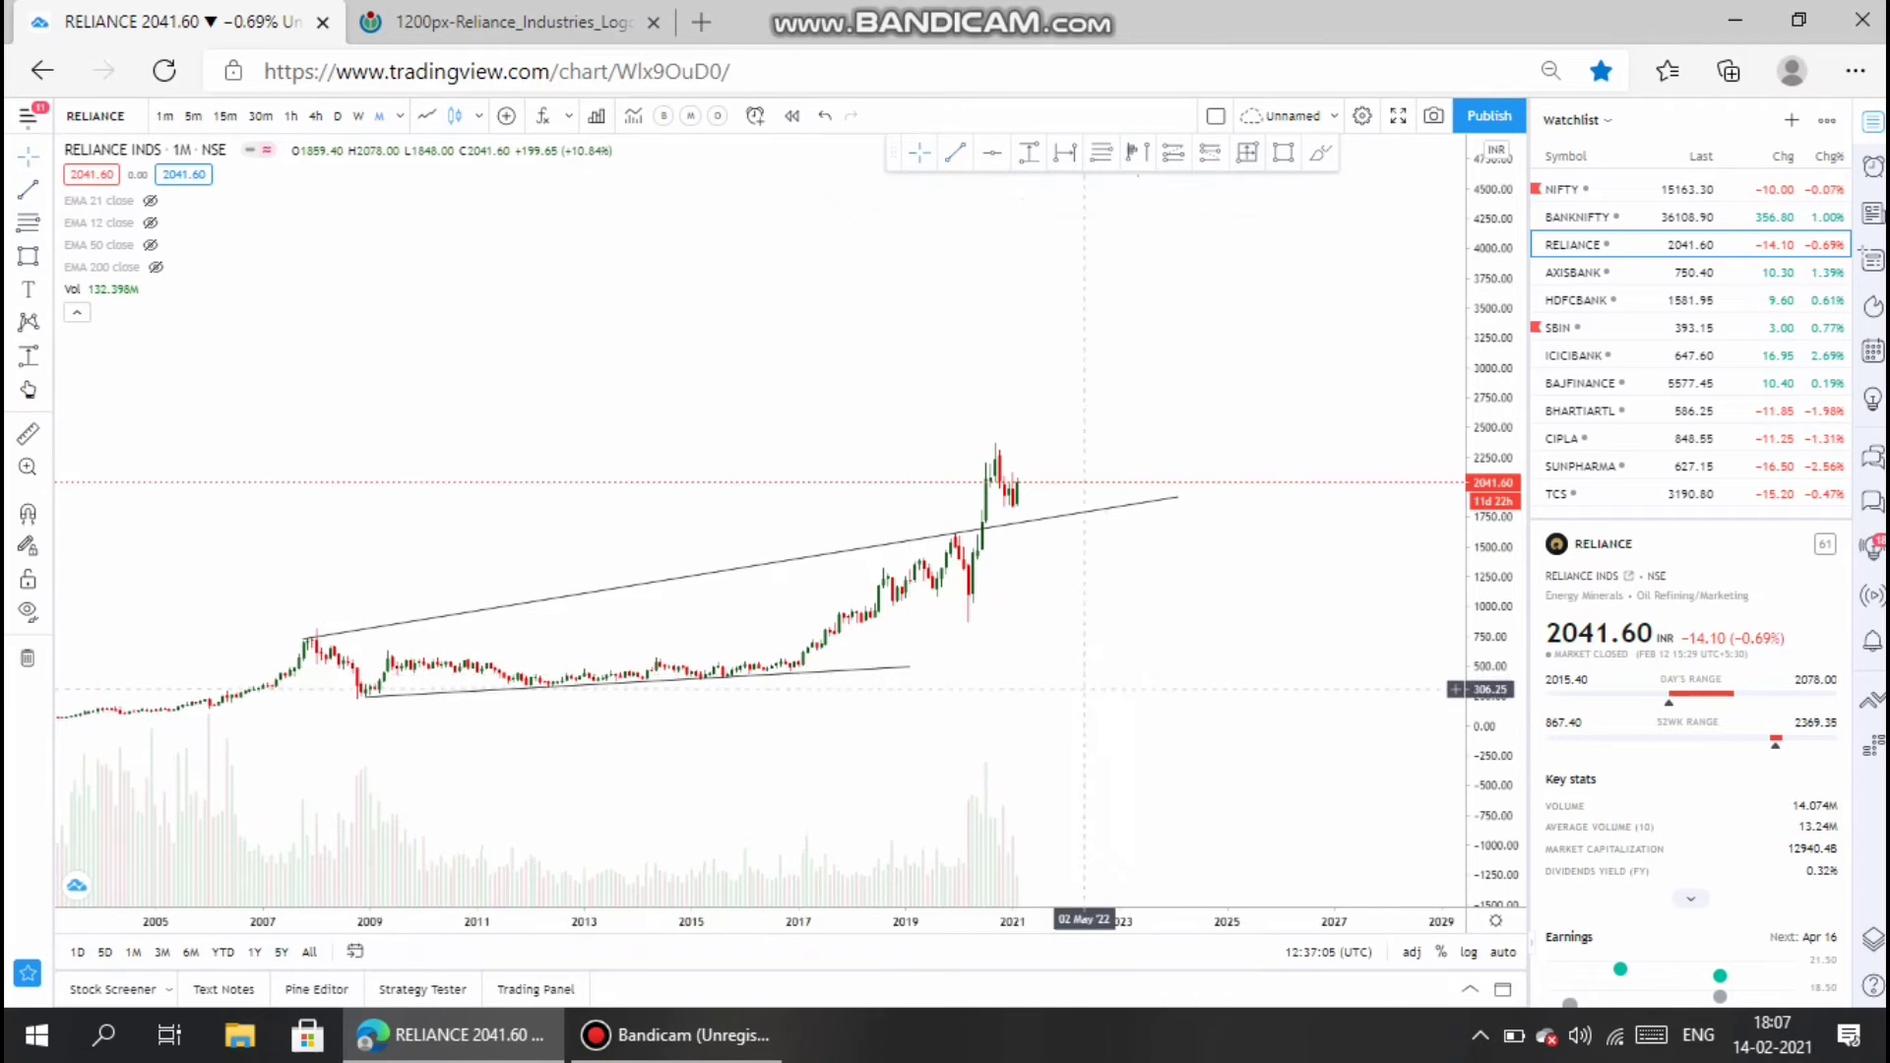
Zoom into 2014–2021 and draw two parallel channel lines from the October 2017 lows to 2021
scroll(1107, 669, "up", 2)
left_click_drag(853, 669, 1124, 679)
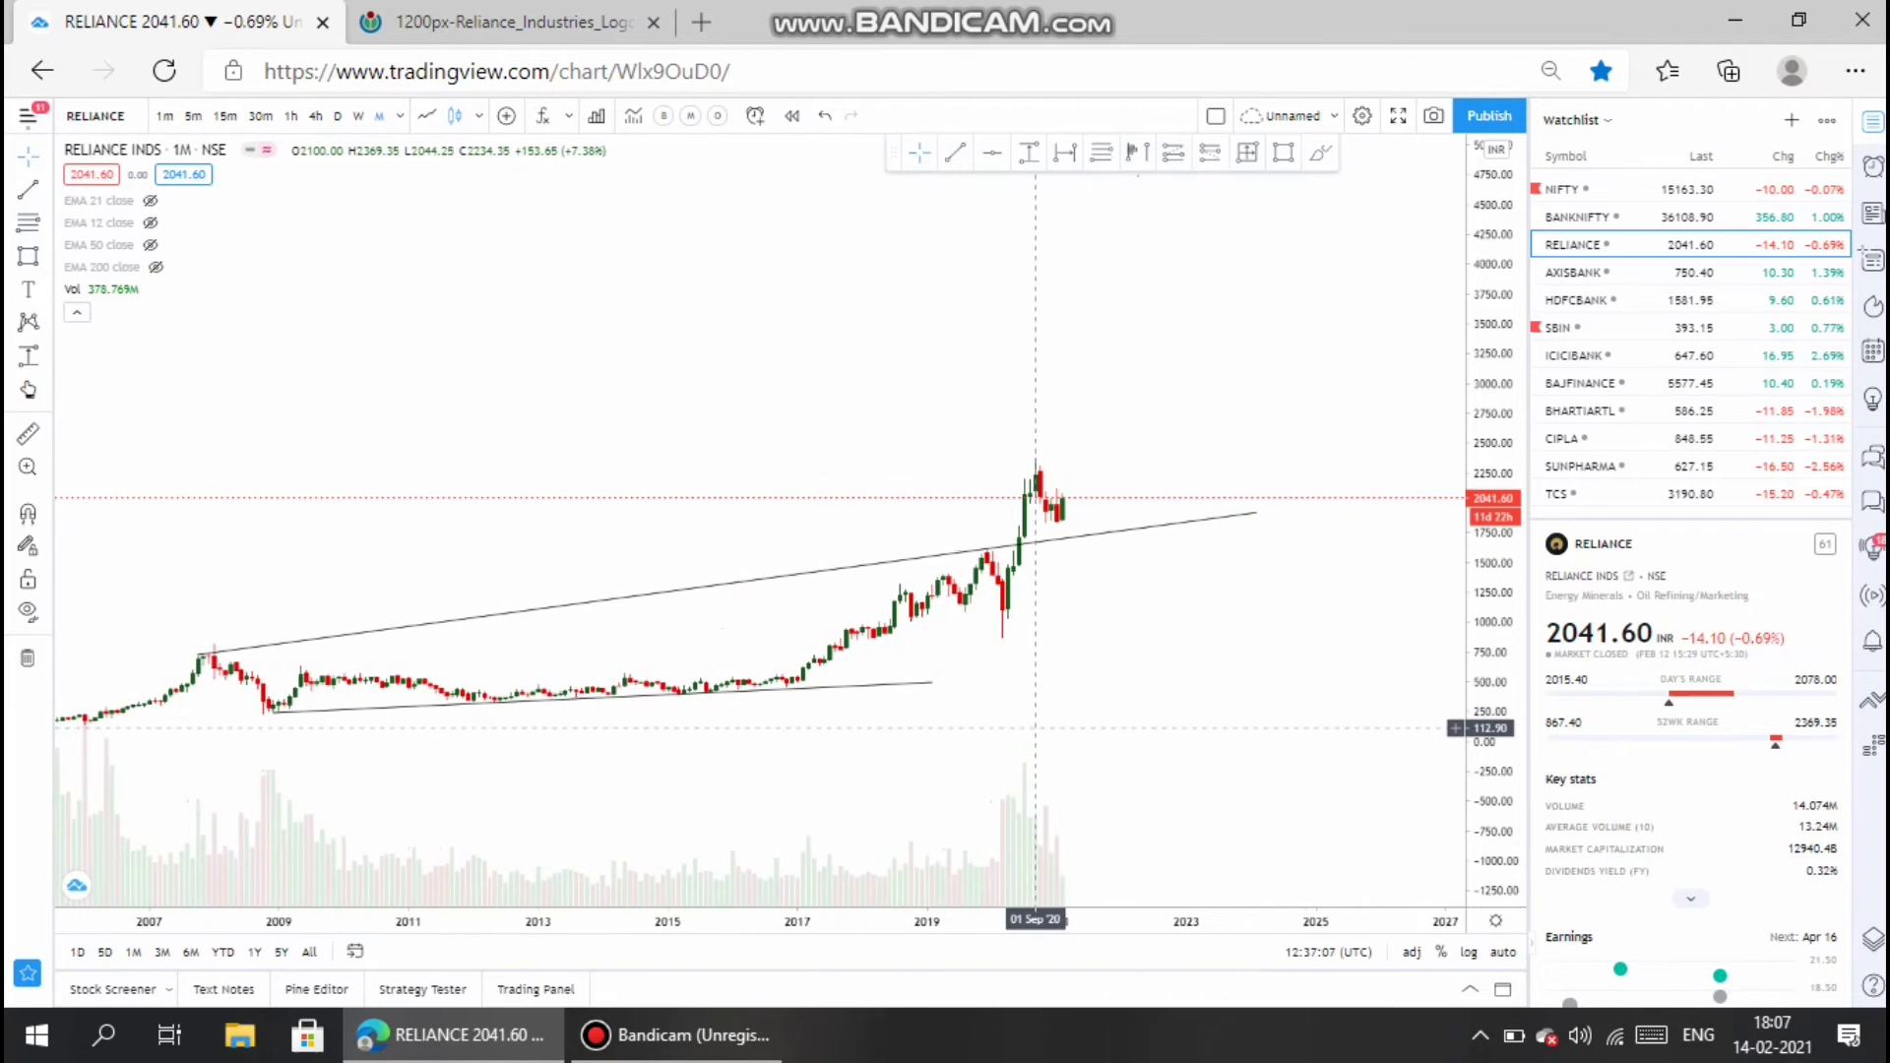
scroll(920, 722, "up", 2)
scroll(921, 722, "up", 2)
left_click_drag(803, 729, 935, 733)
left_click(954, 151)
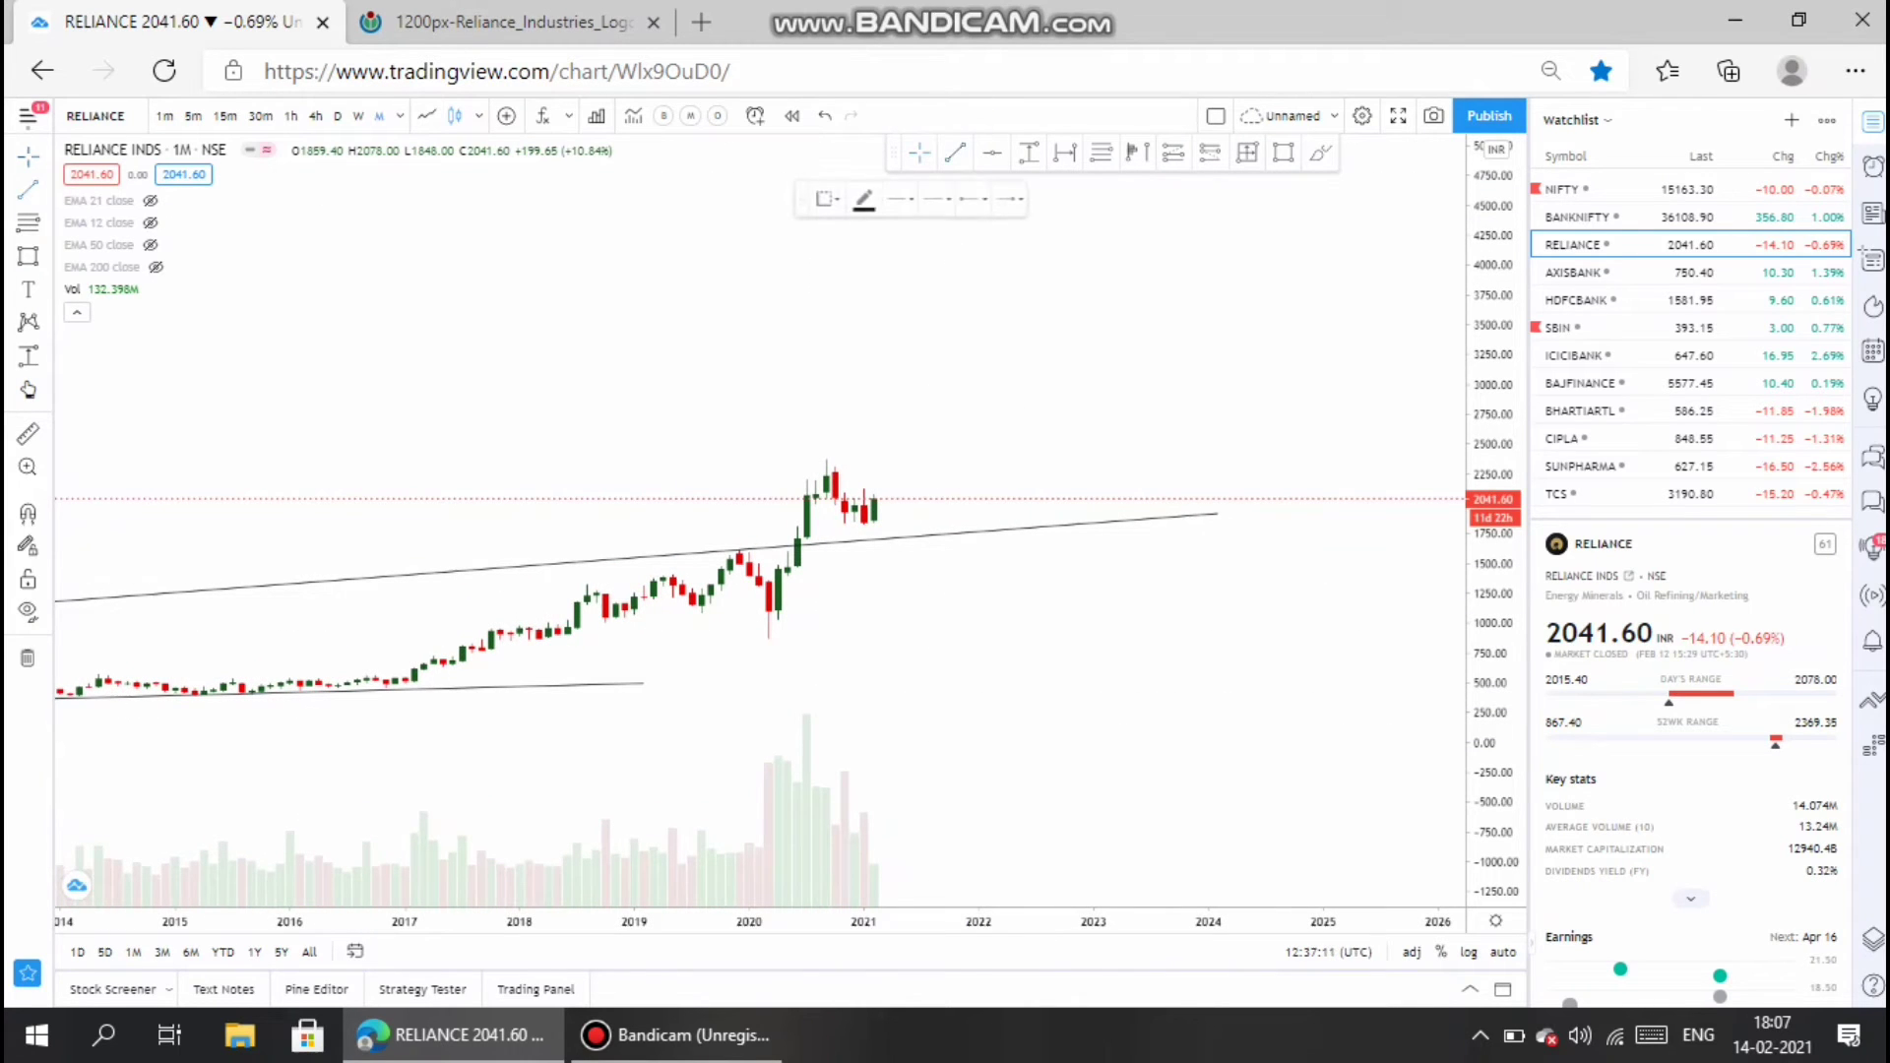
left_click(481, 630)
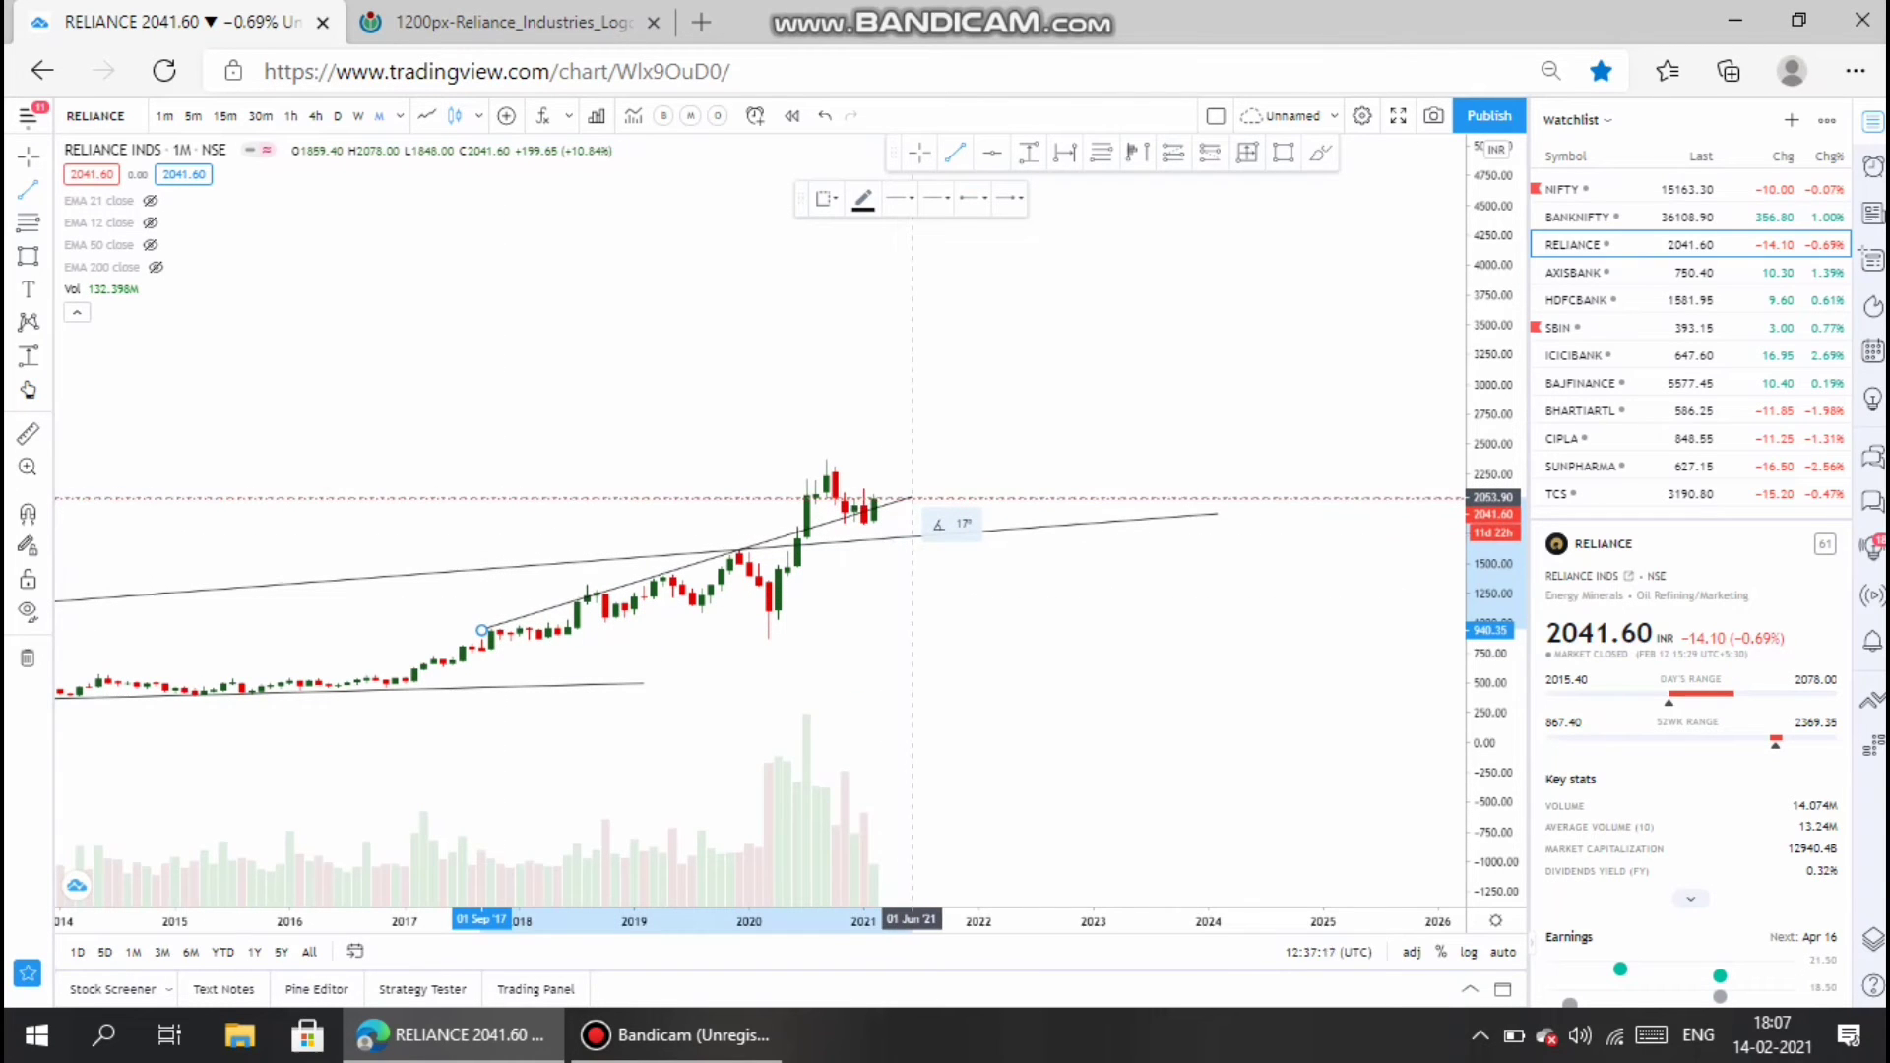
left_click(911, 497)
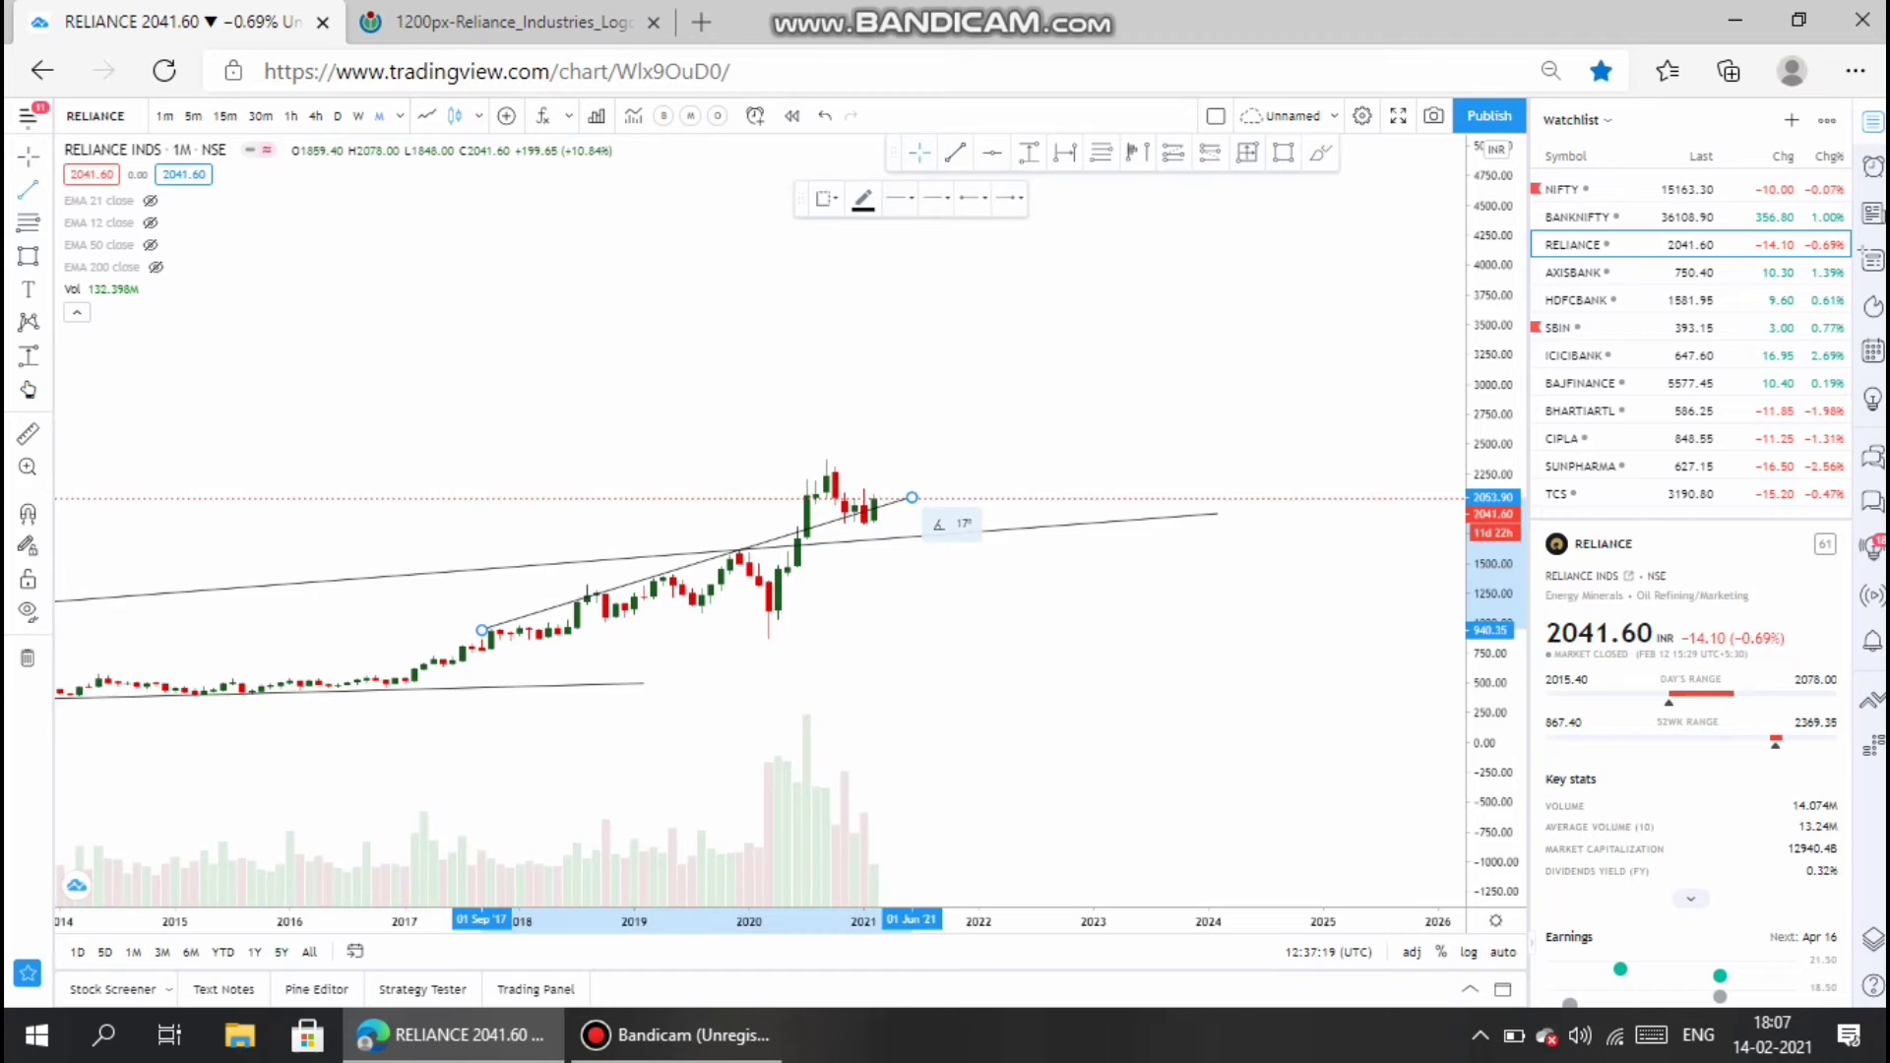
left_click(491, 652)
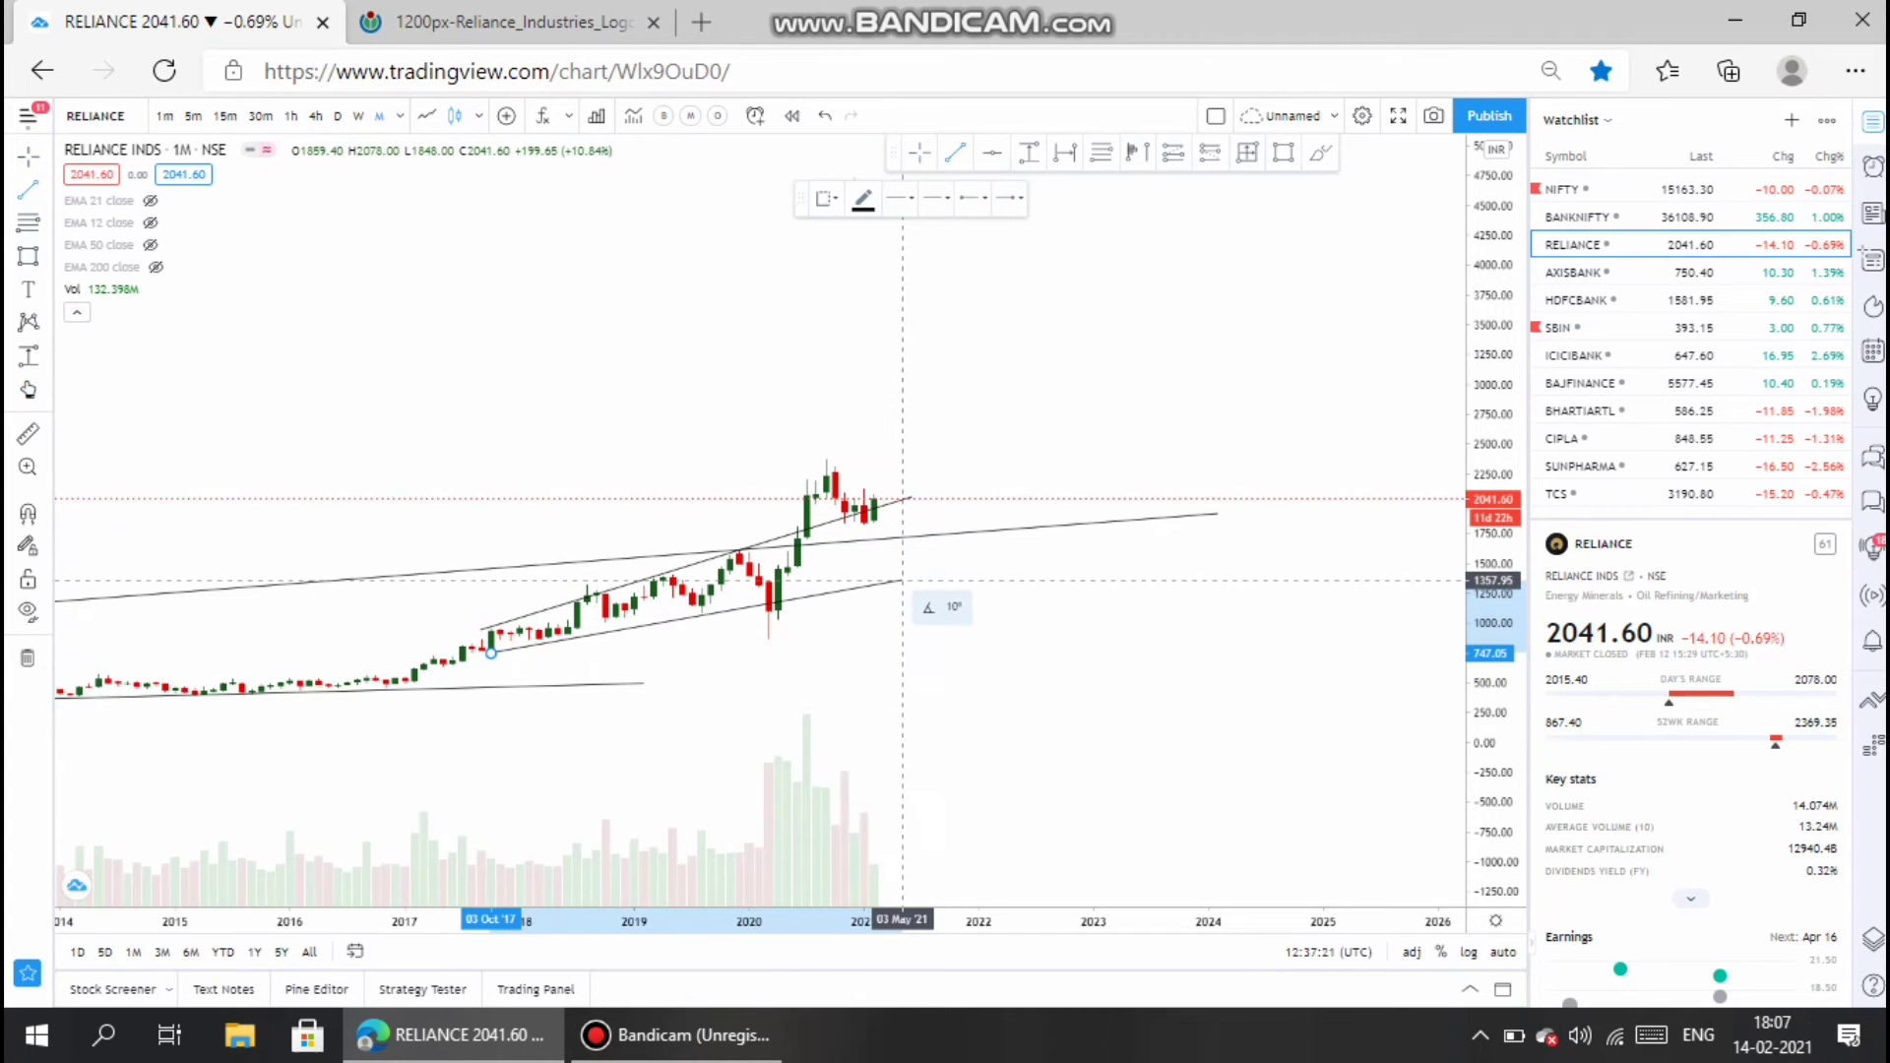
left_click(903, 581)
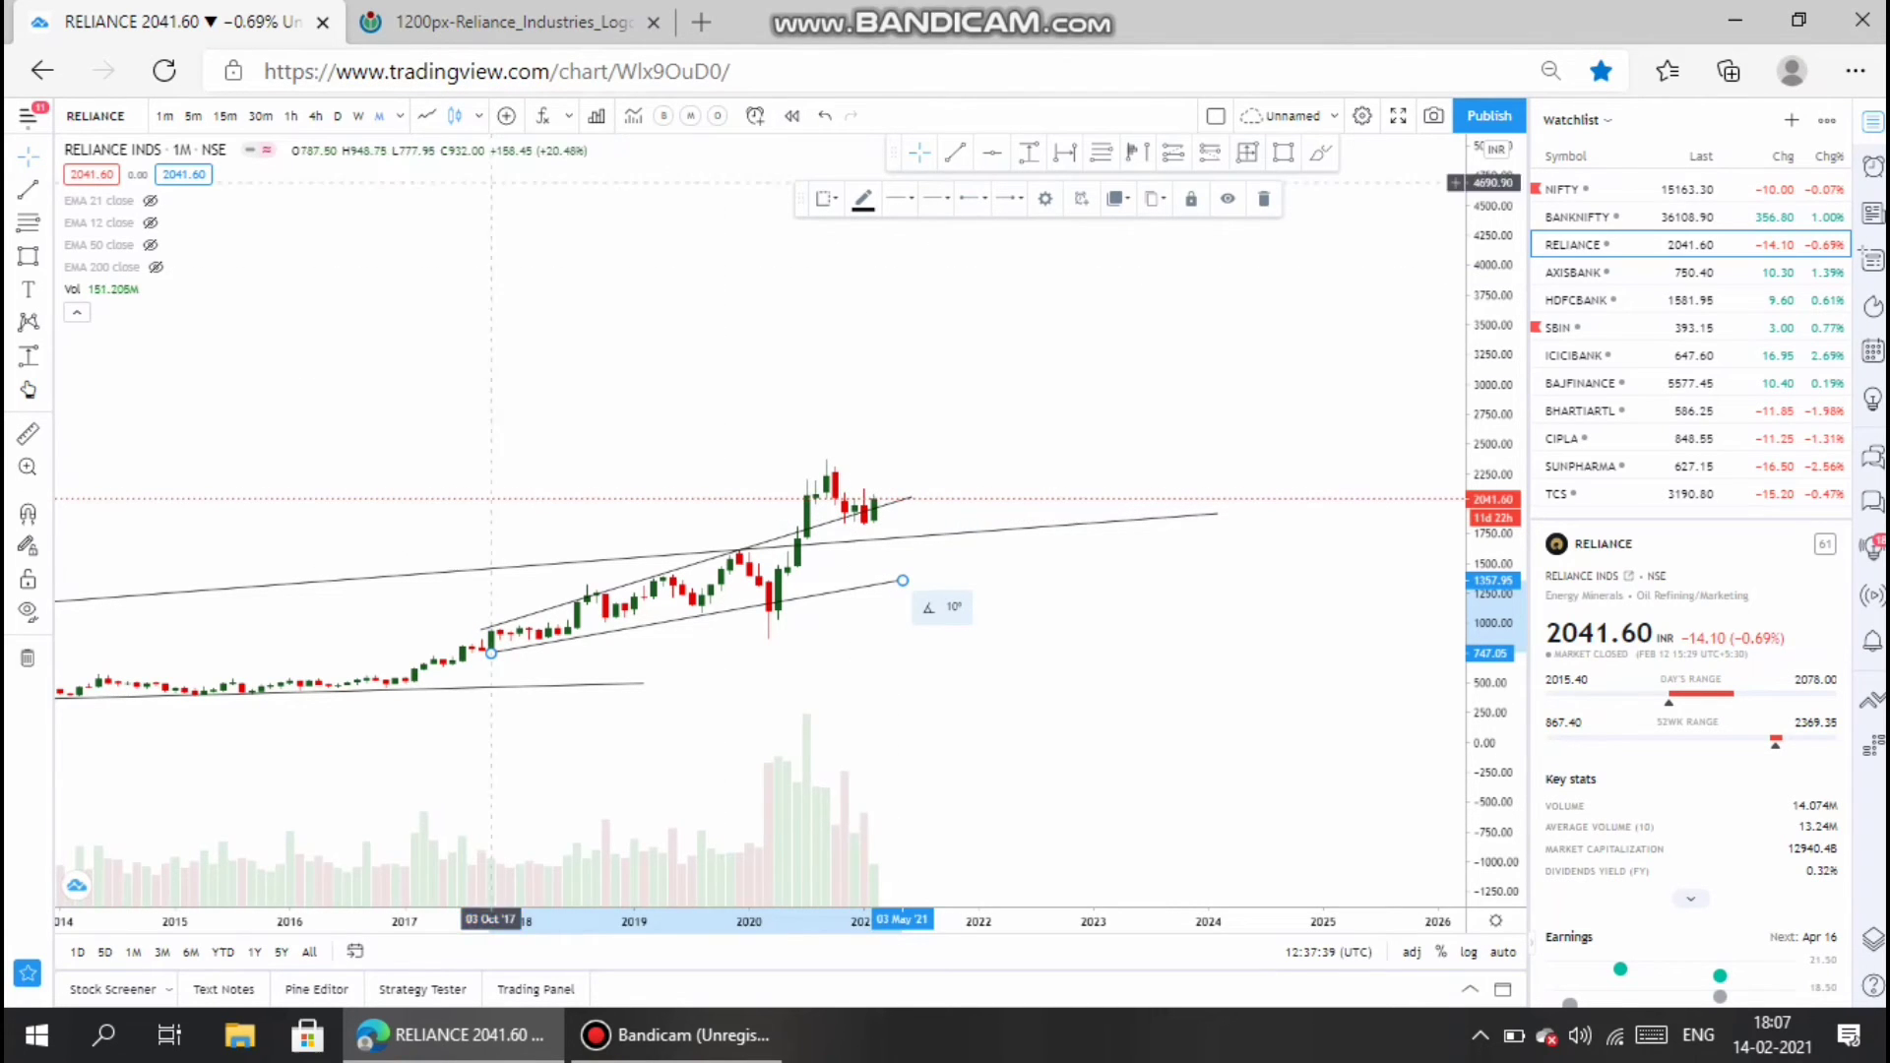
Switch to 1W candles and zoom into the 2020–2021 weekly bars
scroll(561, 337, "up", 3)
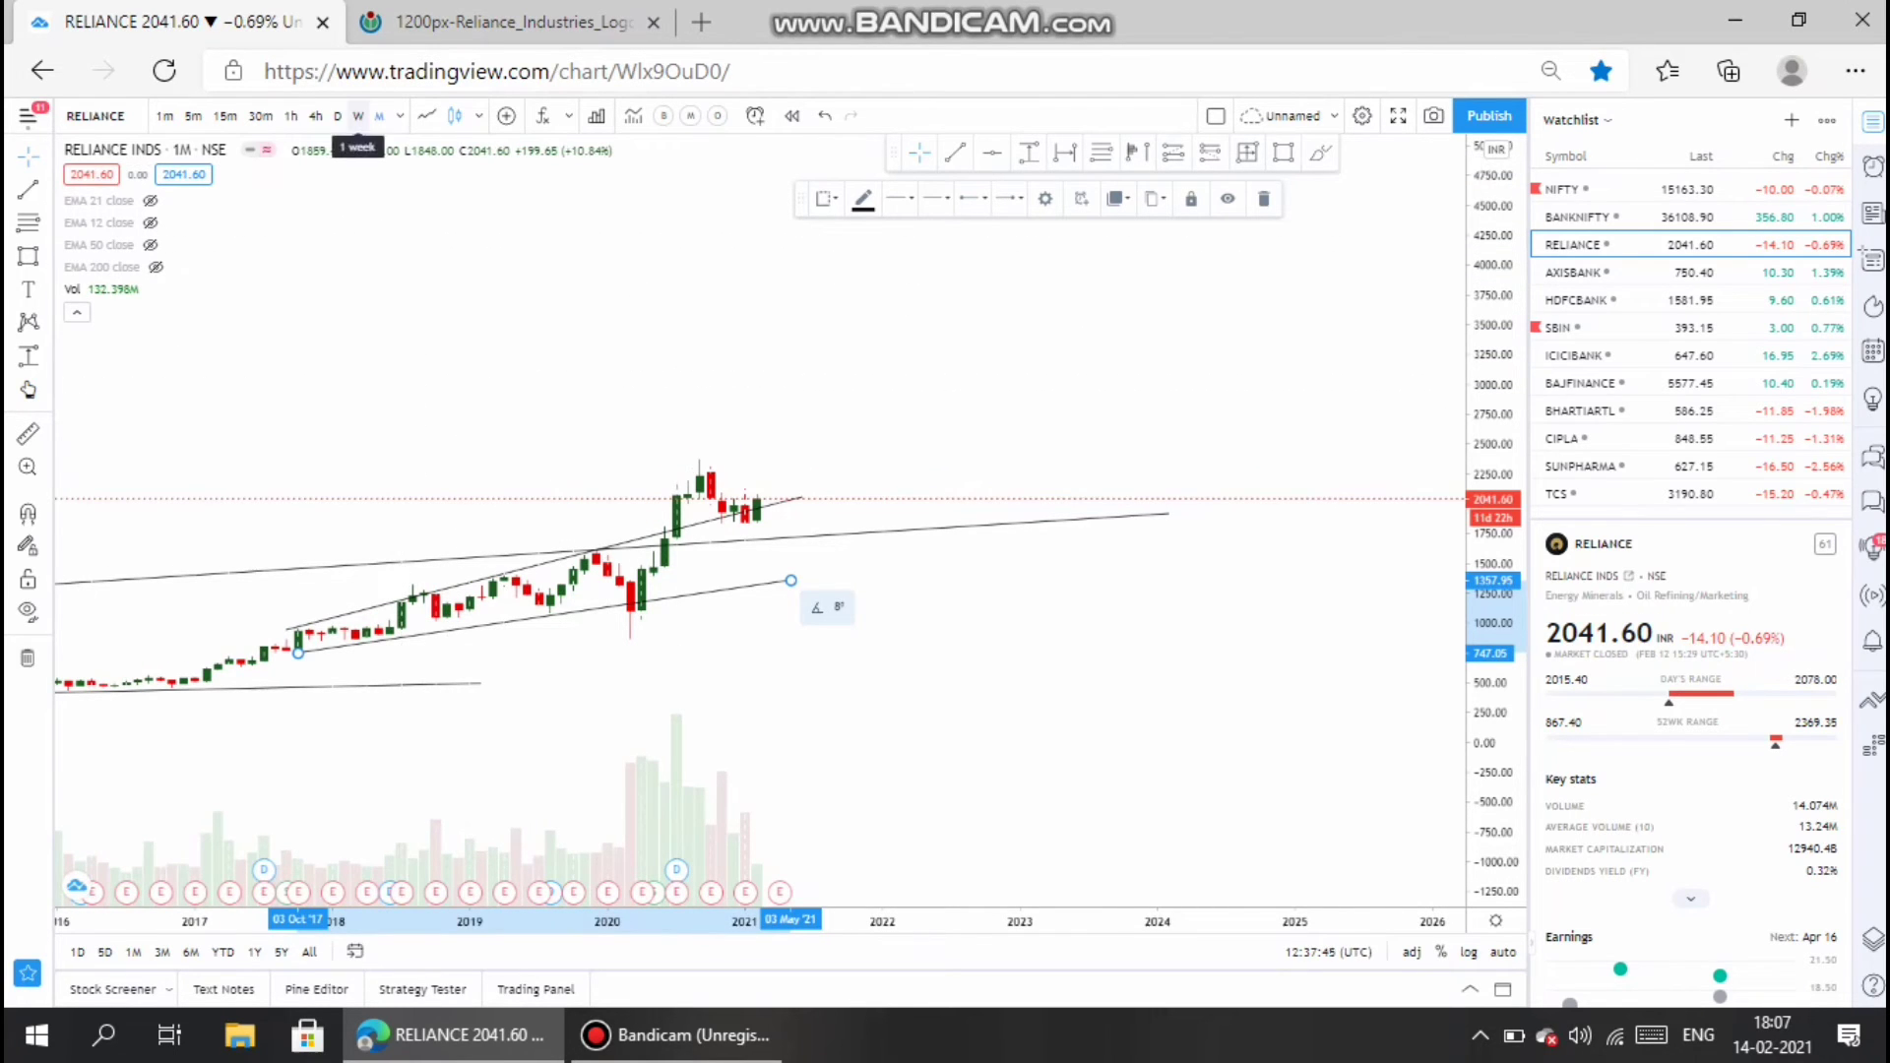
left_click(358, 115)
scroll(863, 514, "up", 5)
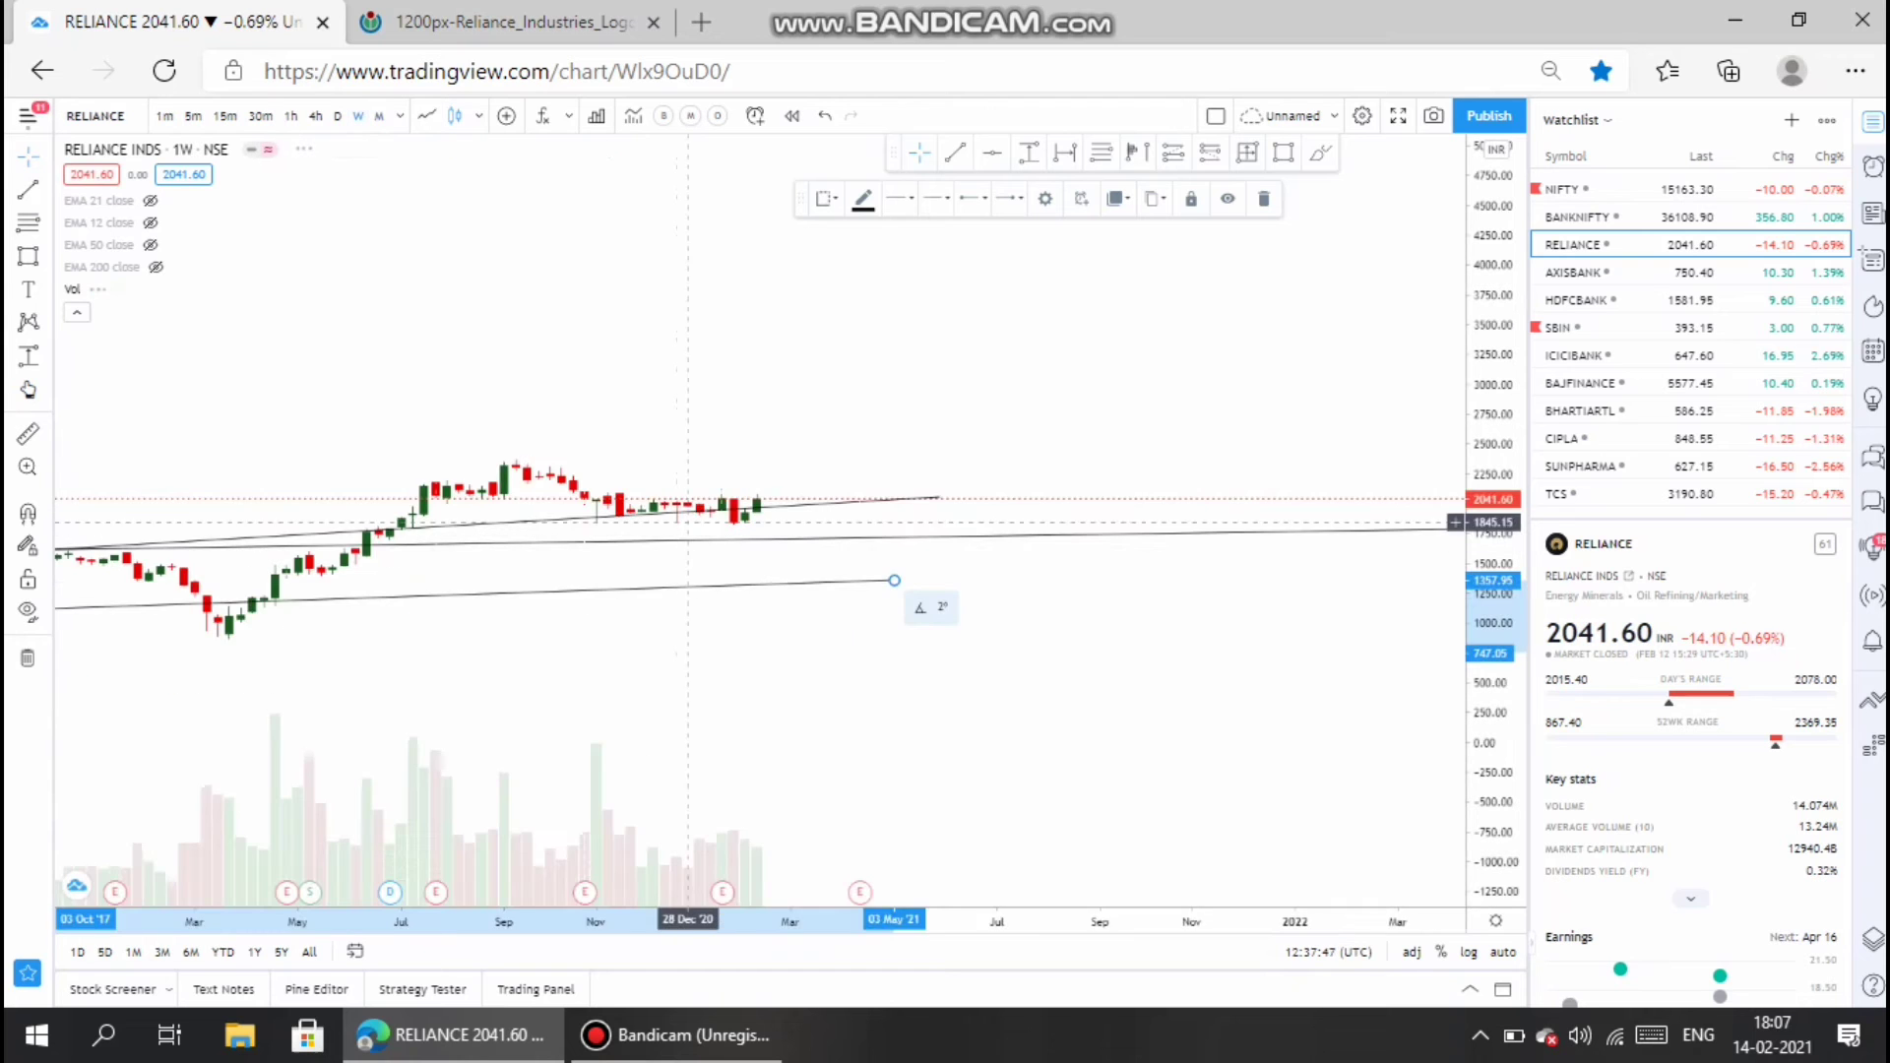
left_click_drag(863, 513, 610, 507)
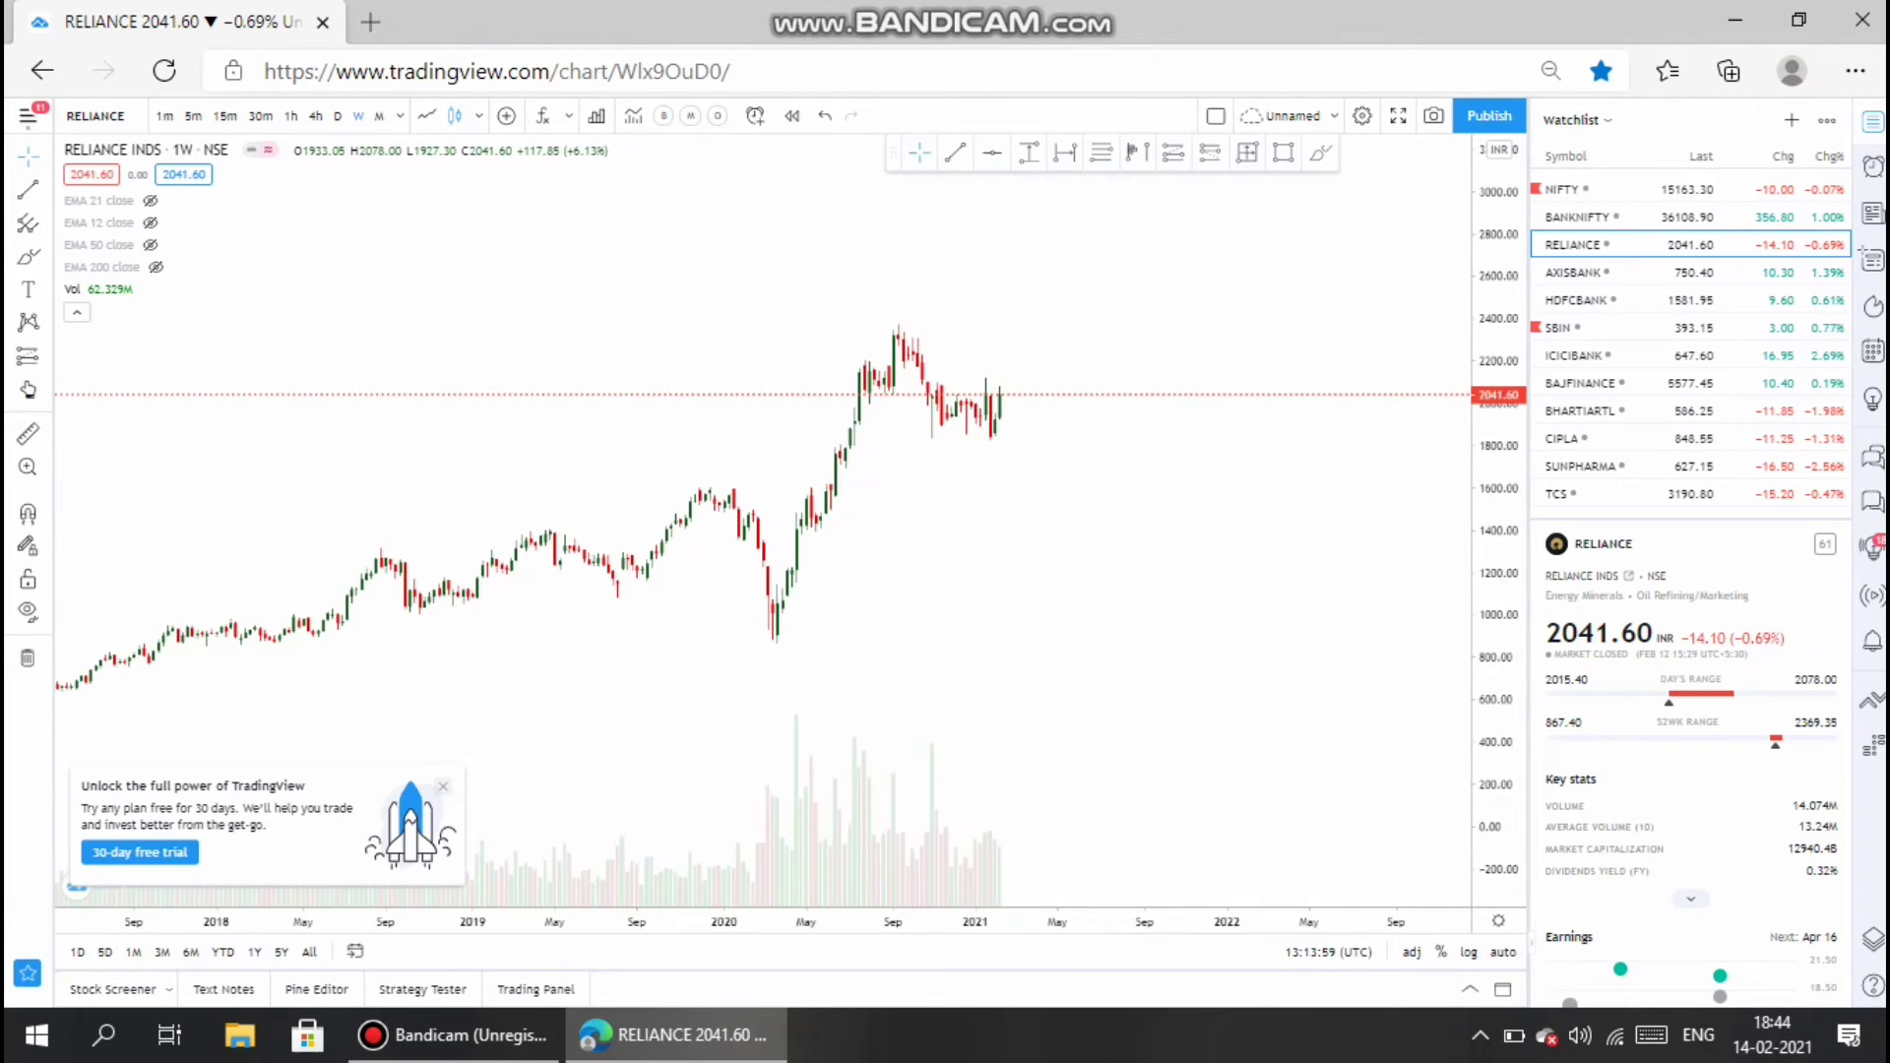
Add horizontal levels at 1856.20 and 1607.70 with a downward curve from the latest candles
key("alt+h")
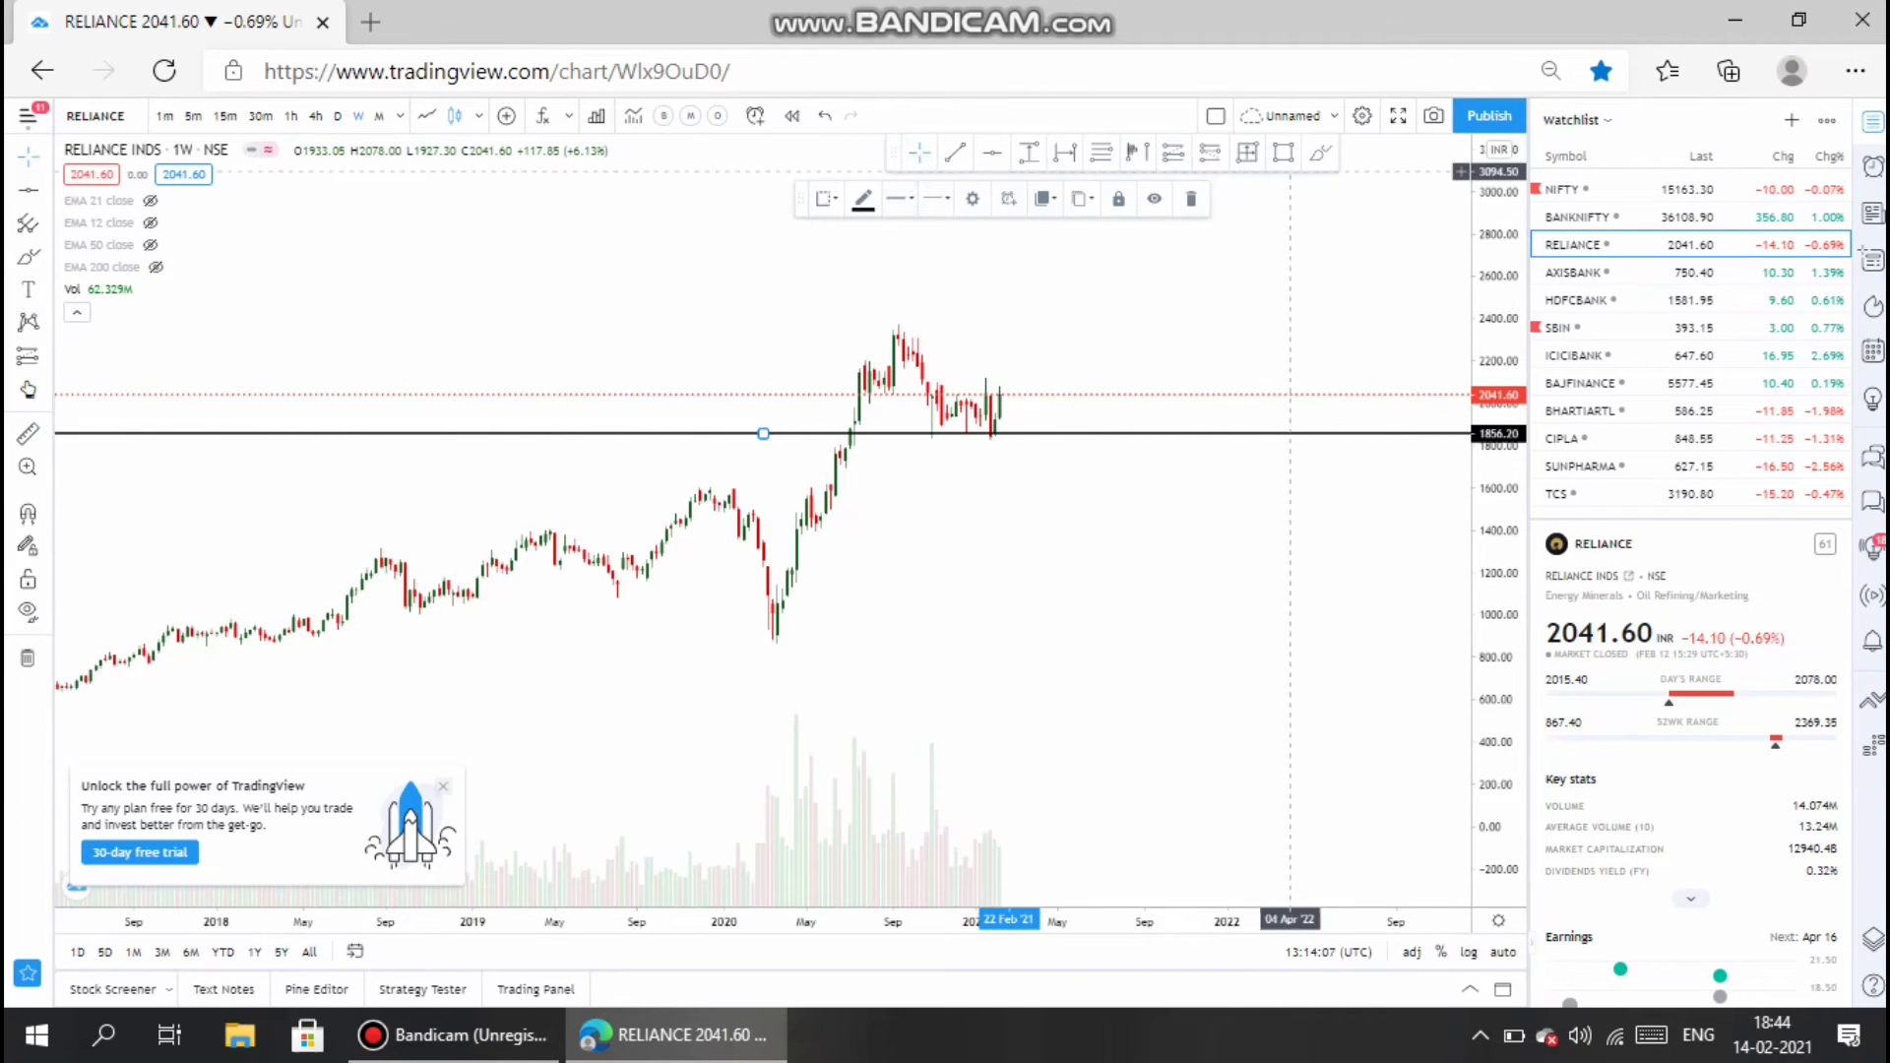
left_click(1321, 152)
left_click(1006, 417)
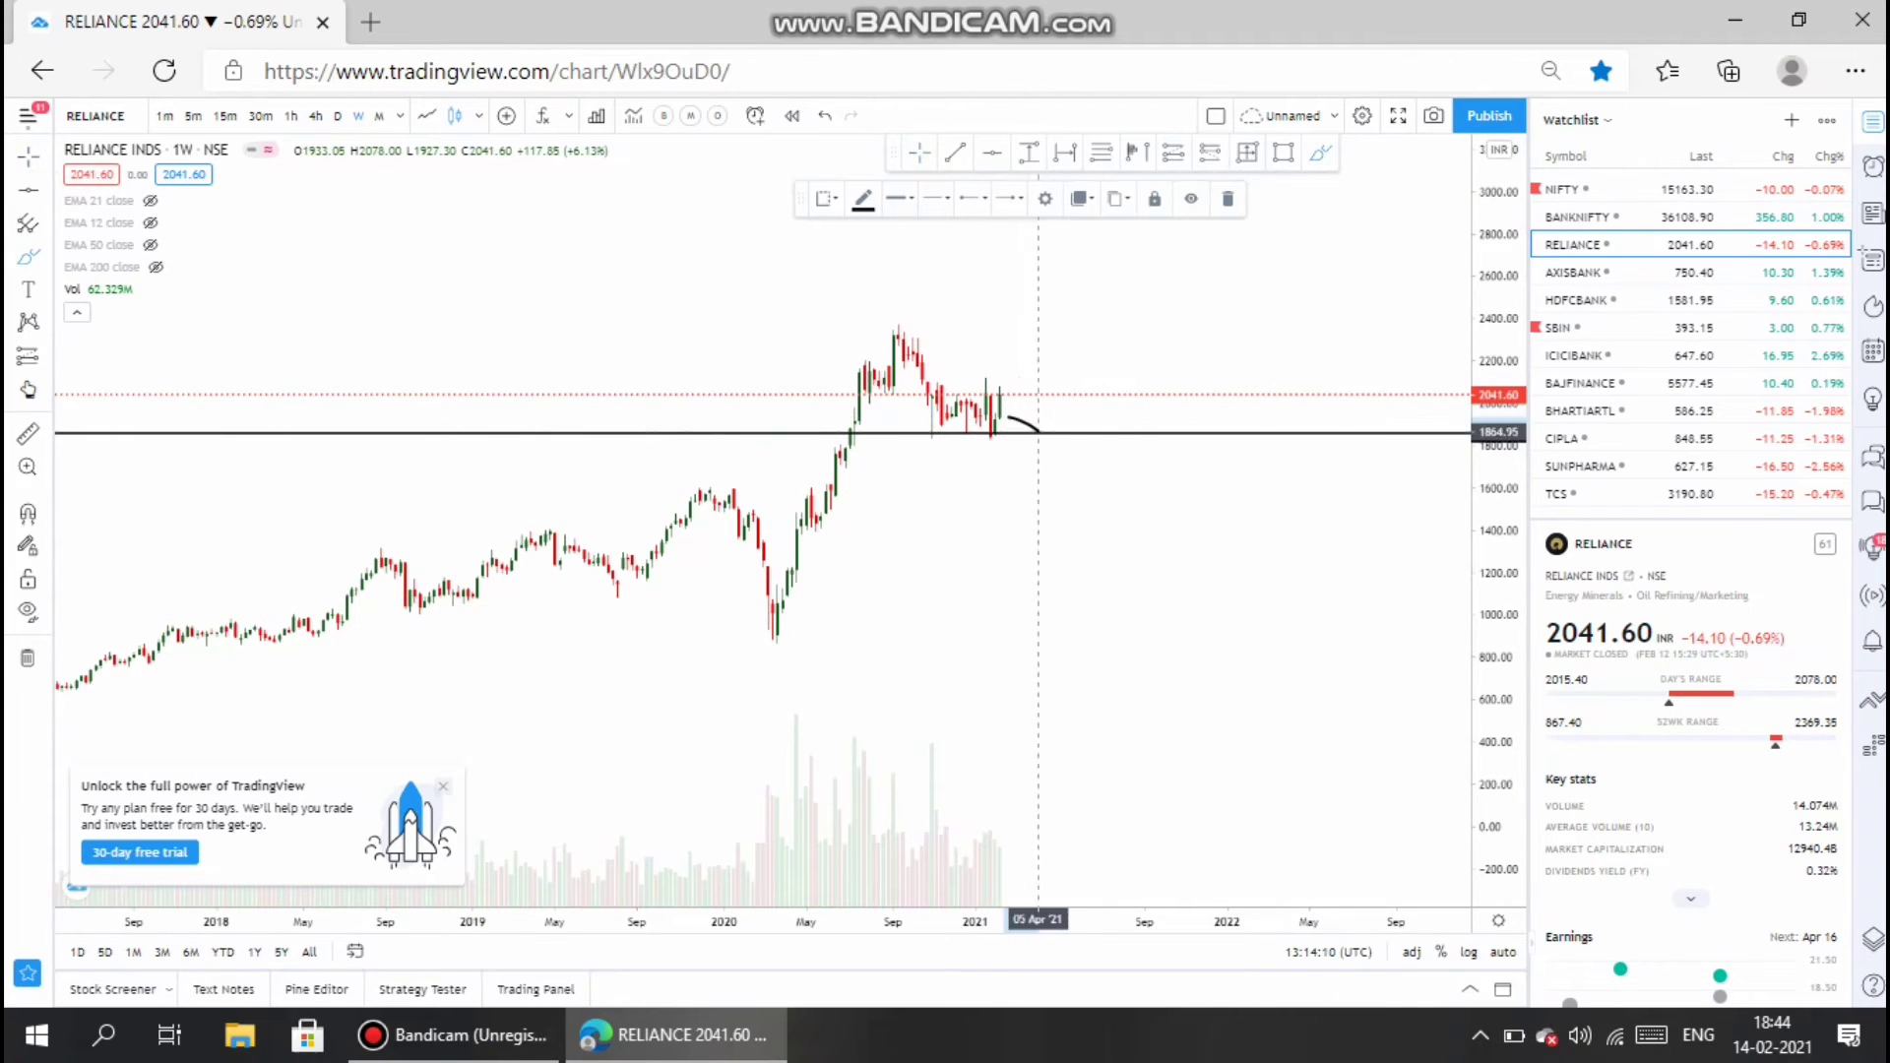
left_click(1057, 485)
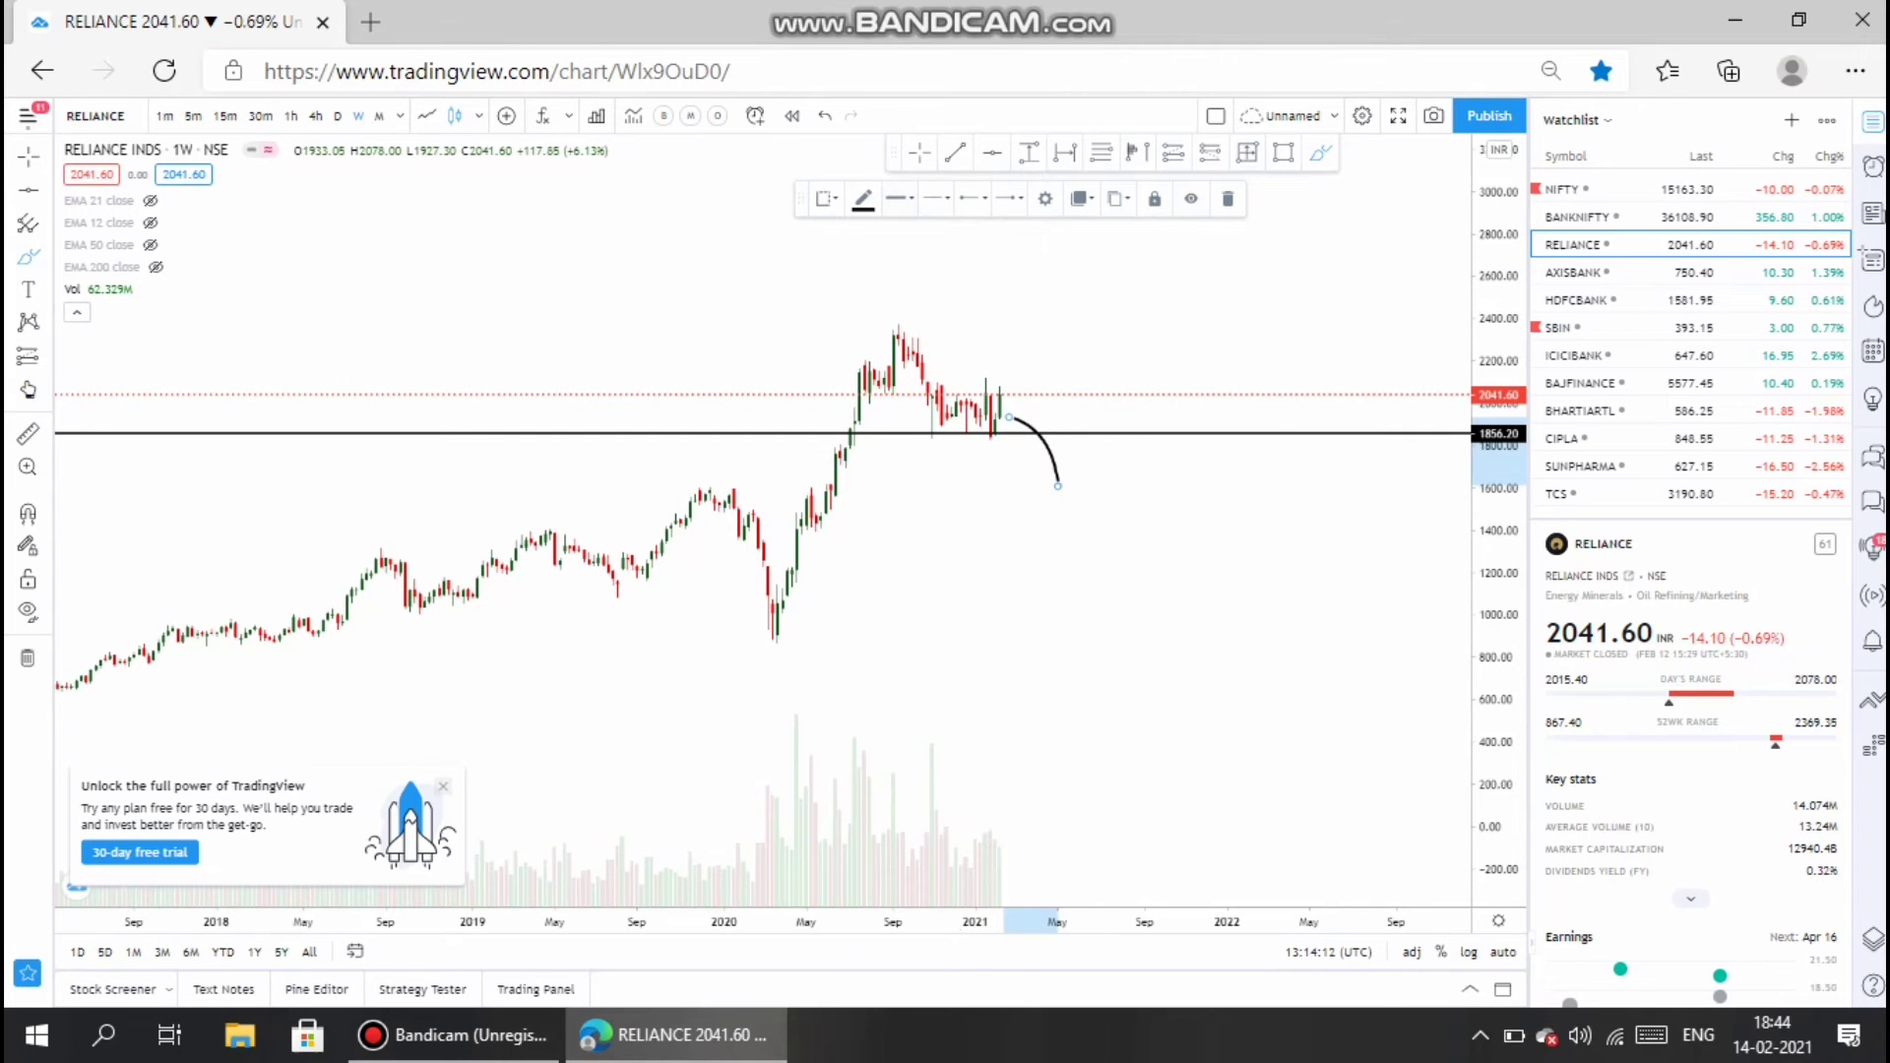
key("alt+h")
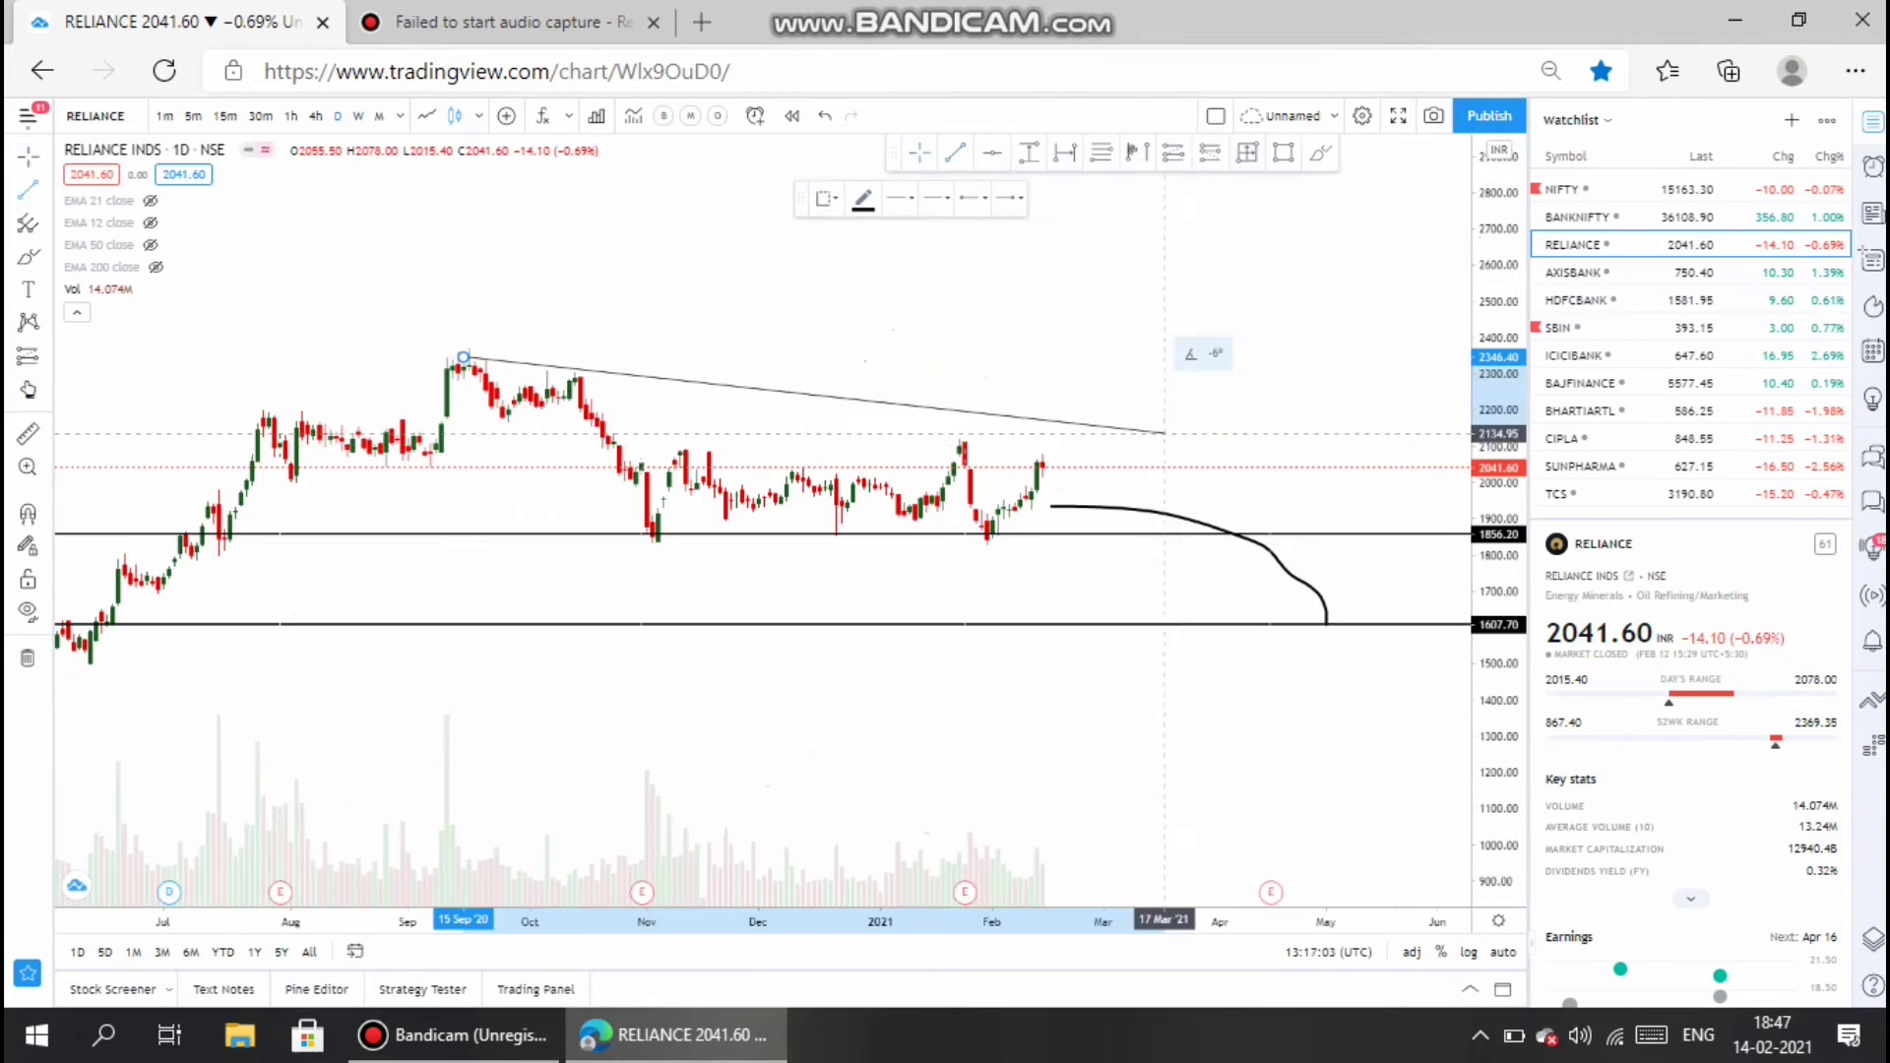
Draw a descending trendline from the September 2020 high across the January high
left_click_drag(1165, 435, 1242, 483)
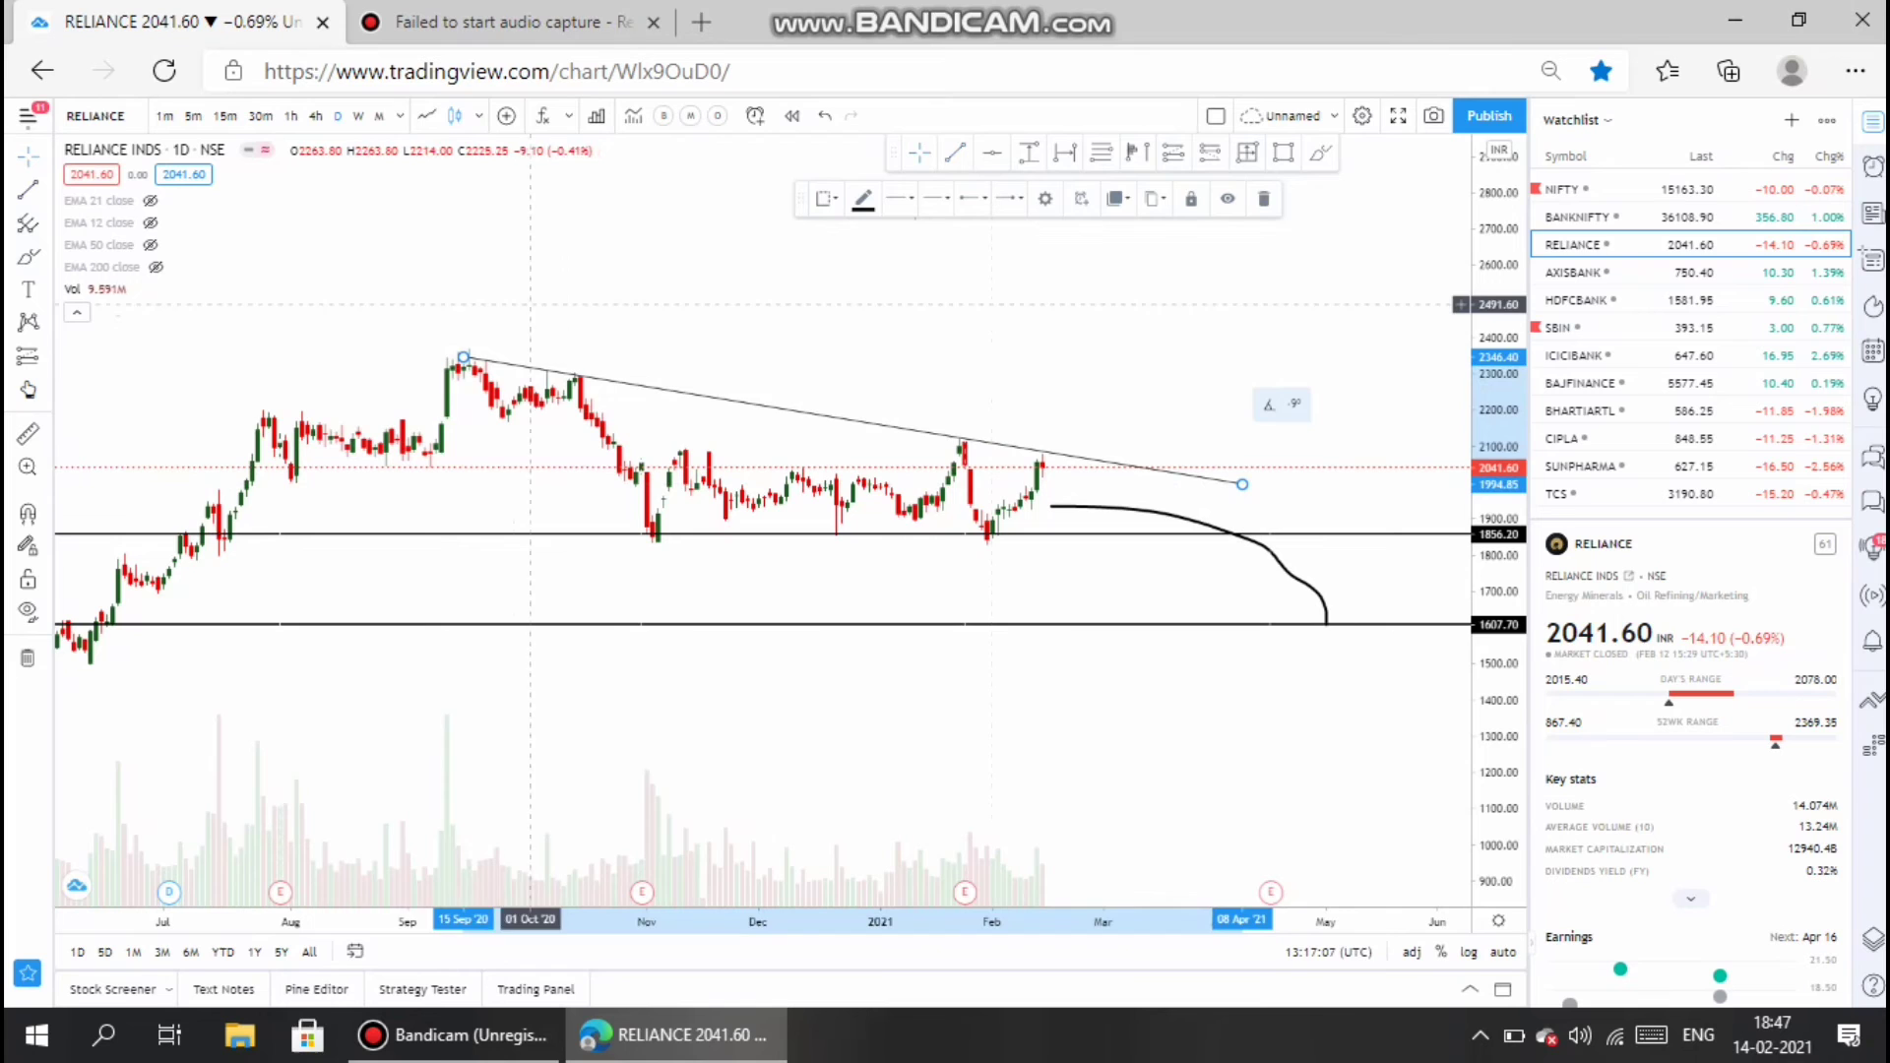
left_click(492, 431)
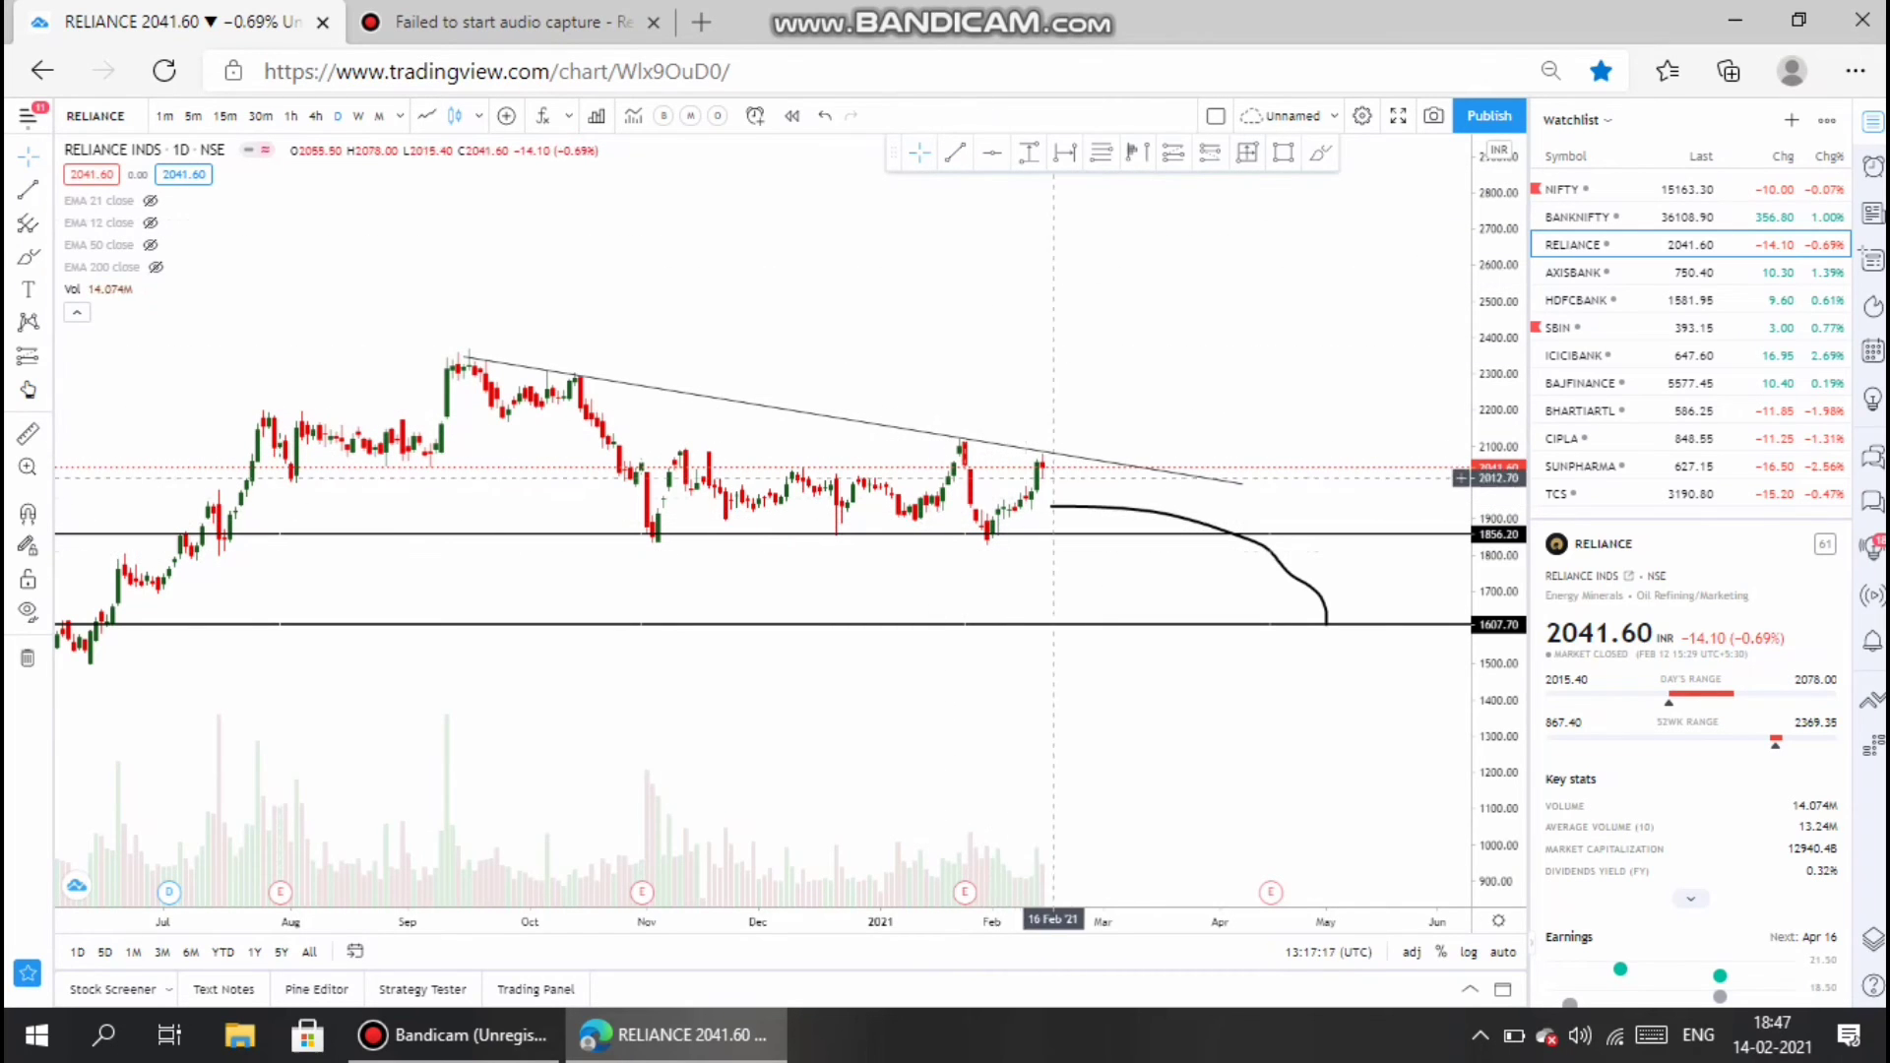
left_click(1051, 453)
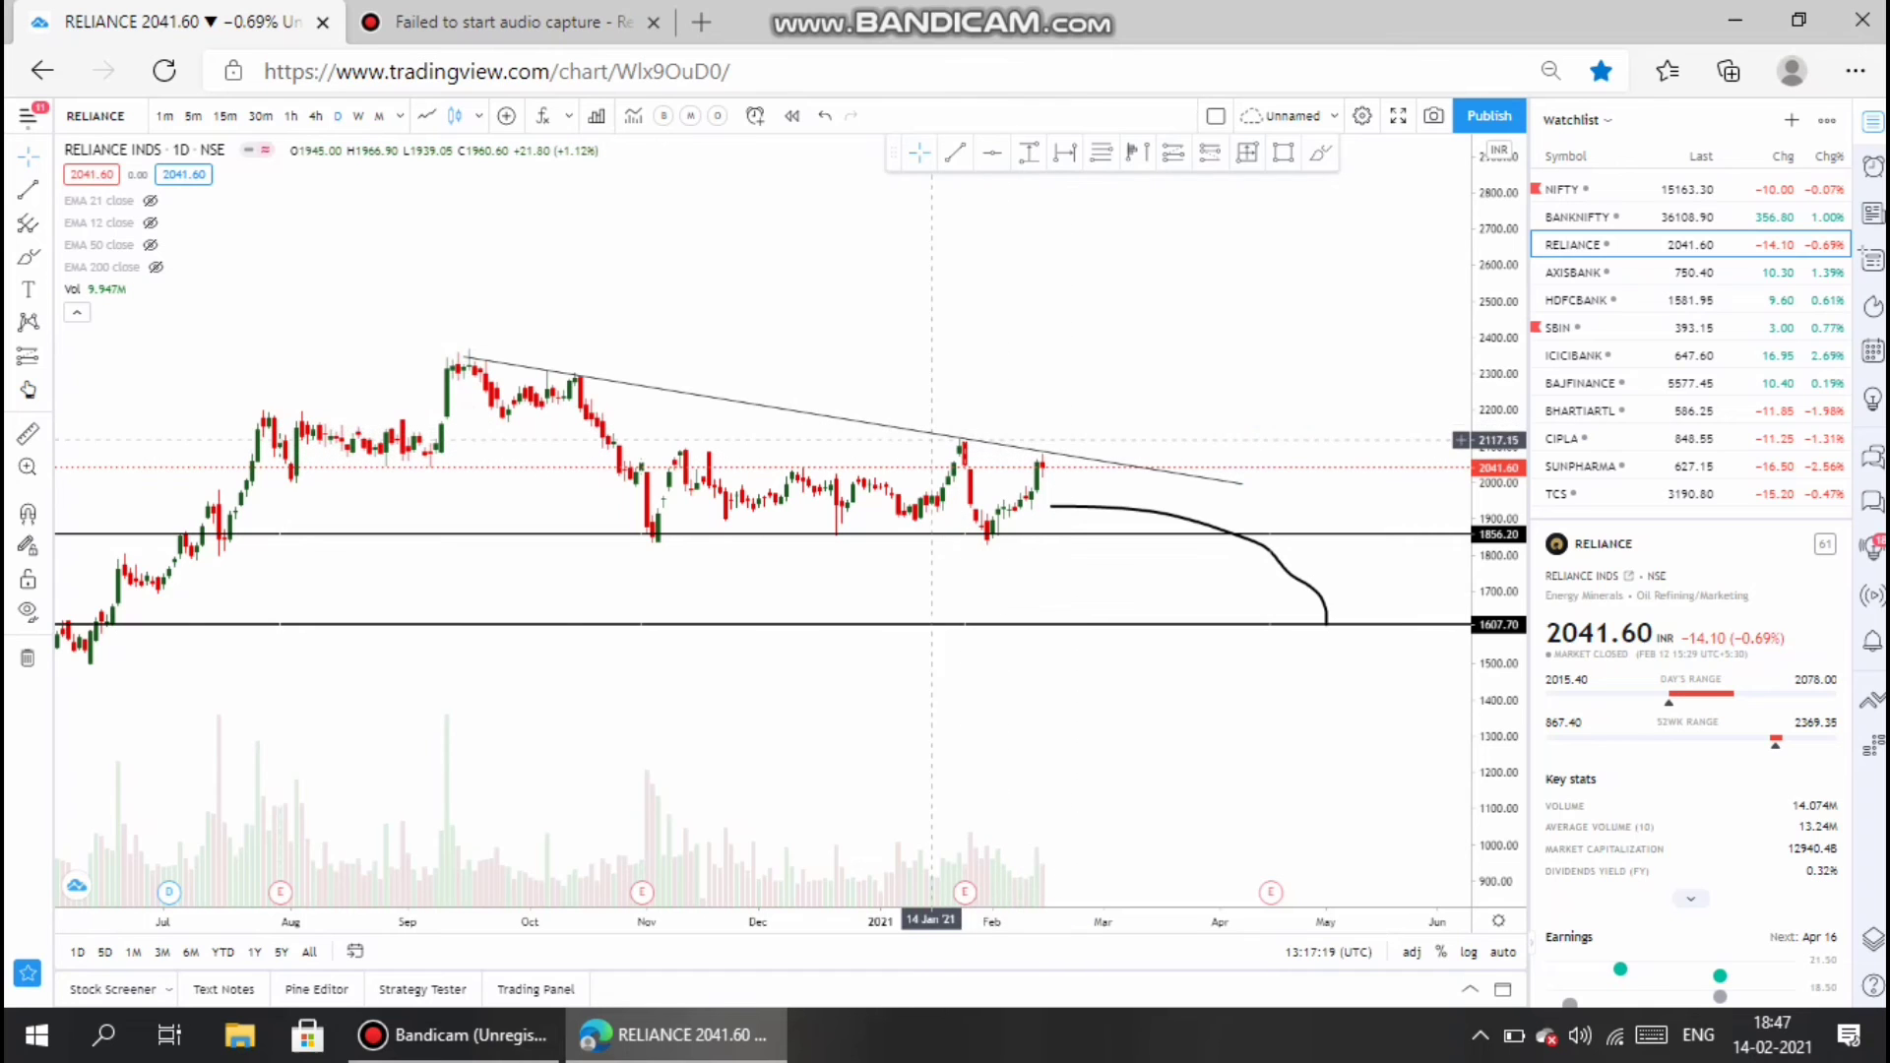
left_click(967, 444)
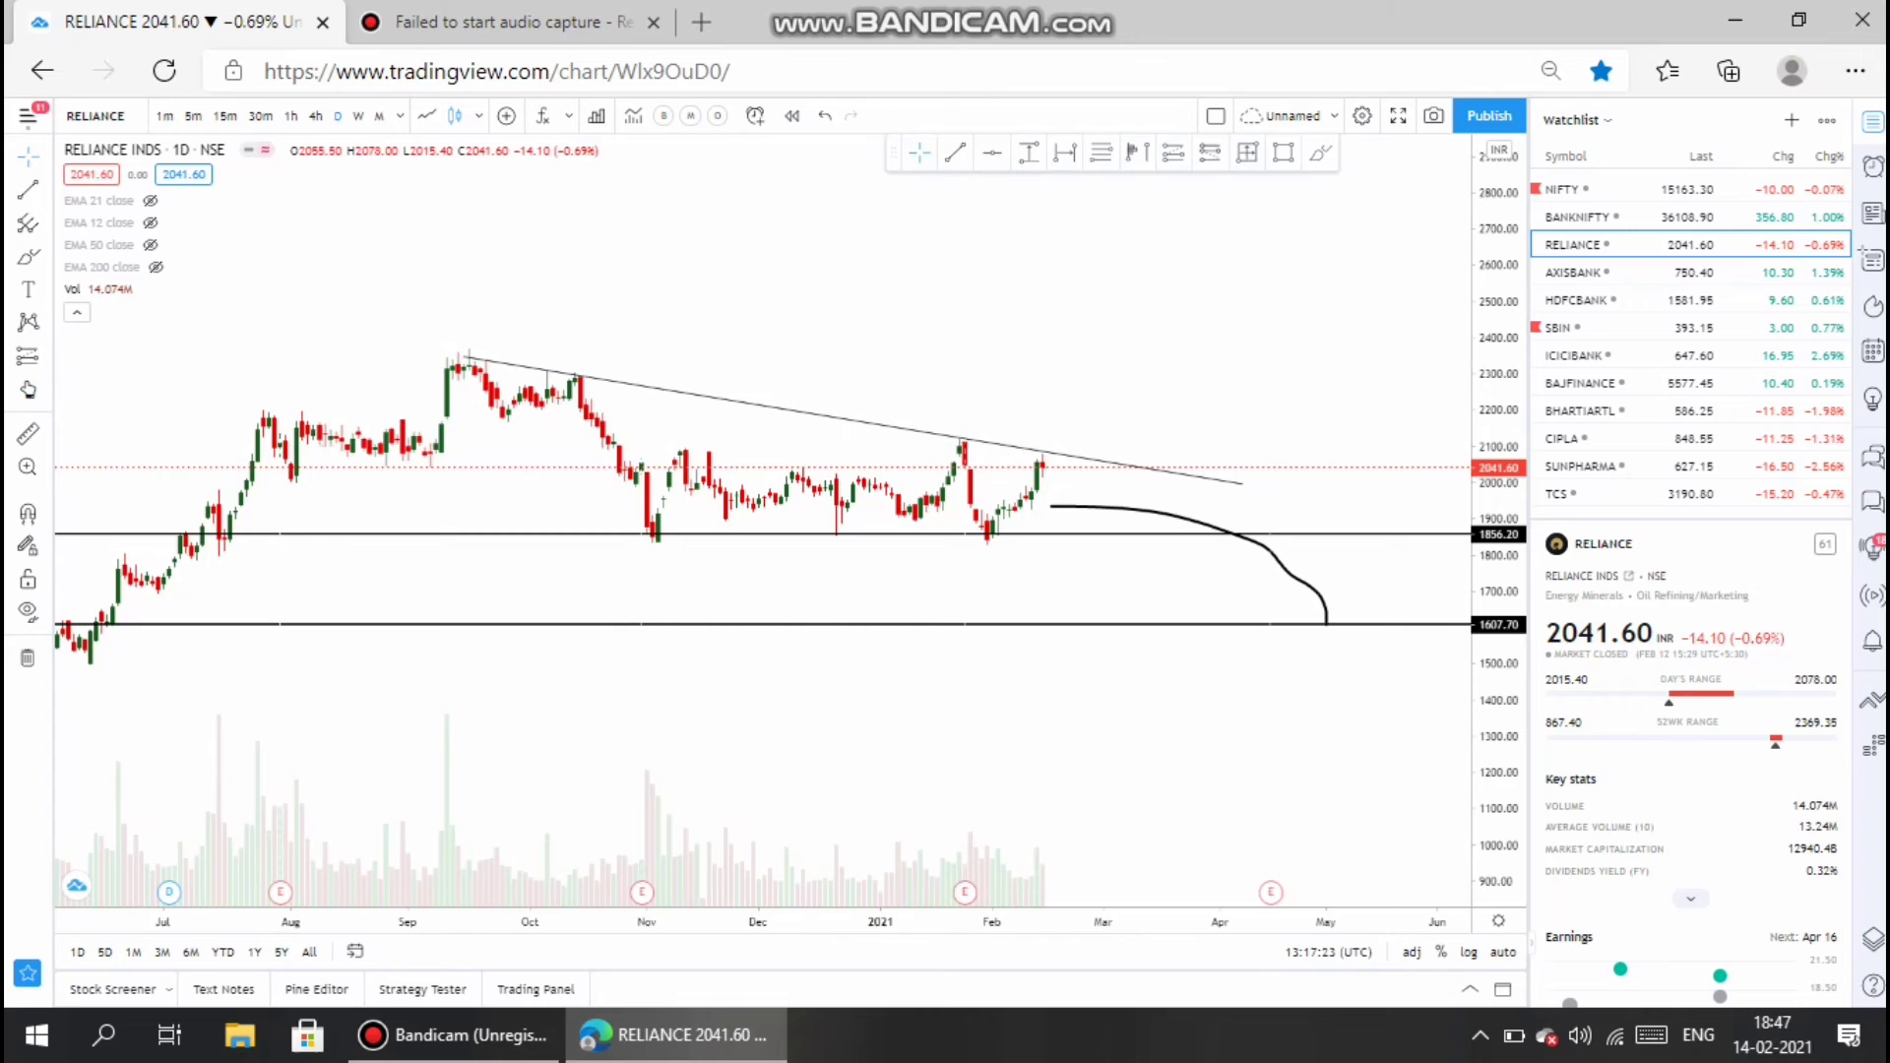
left_click(1321, 153)
Sketch an upward breakout curve above the trendline and delete the long curve to 1607.70
mouse_move(1041, 459)
left_mouse_down()
mouse_move(1053, 431)
mouse_move(1098, 450)
mouse_move(1148, 357)
left_mouse_up()
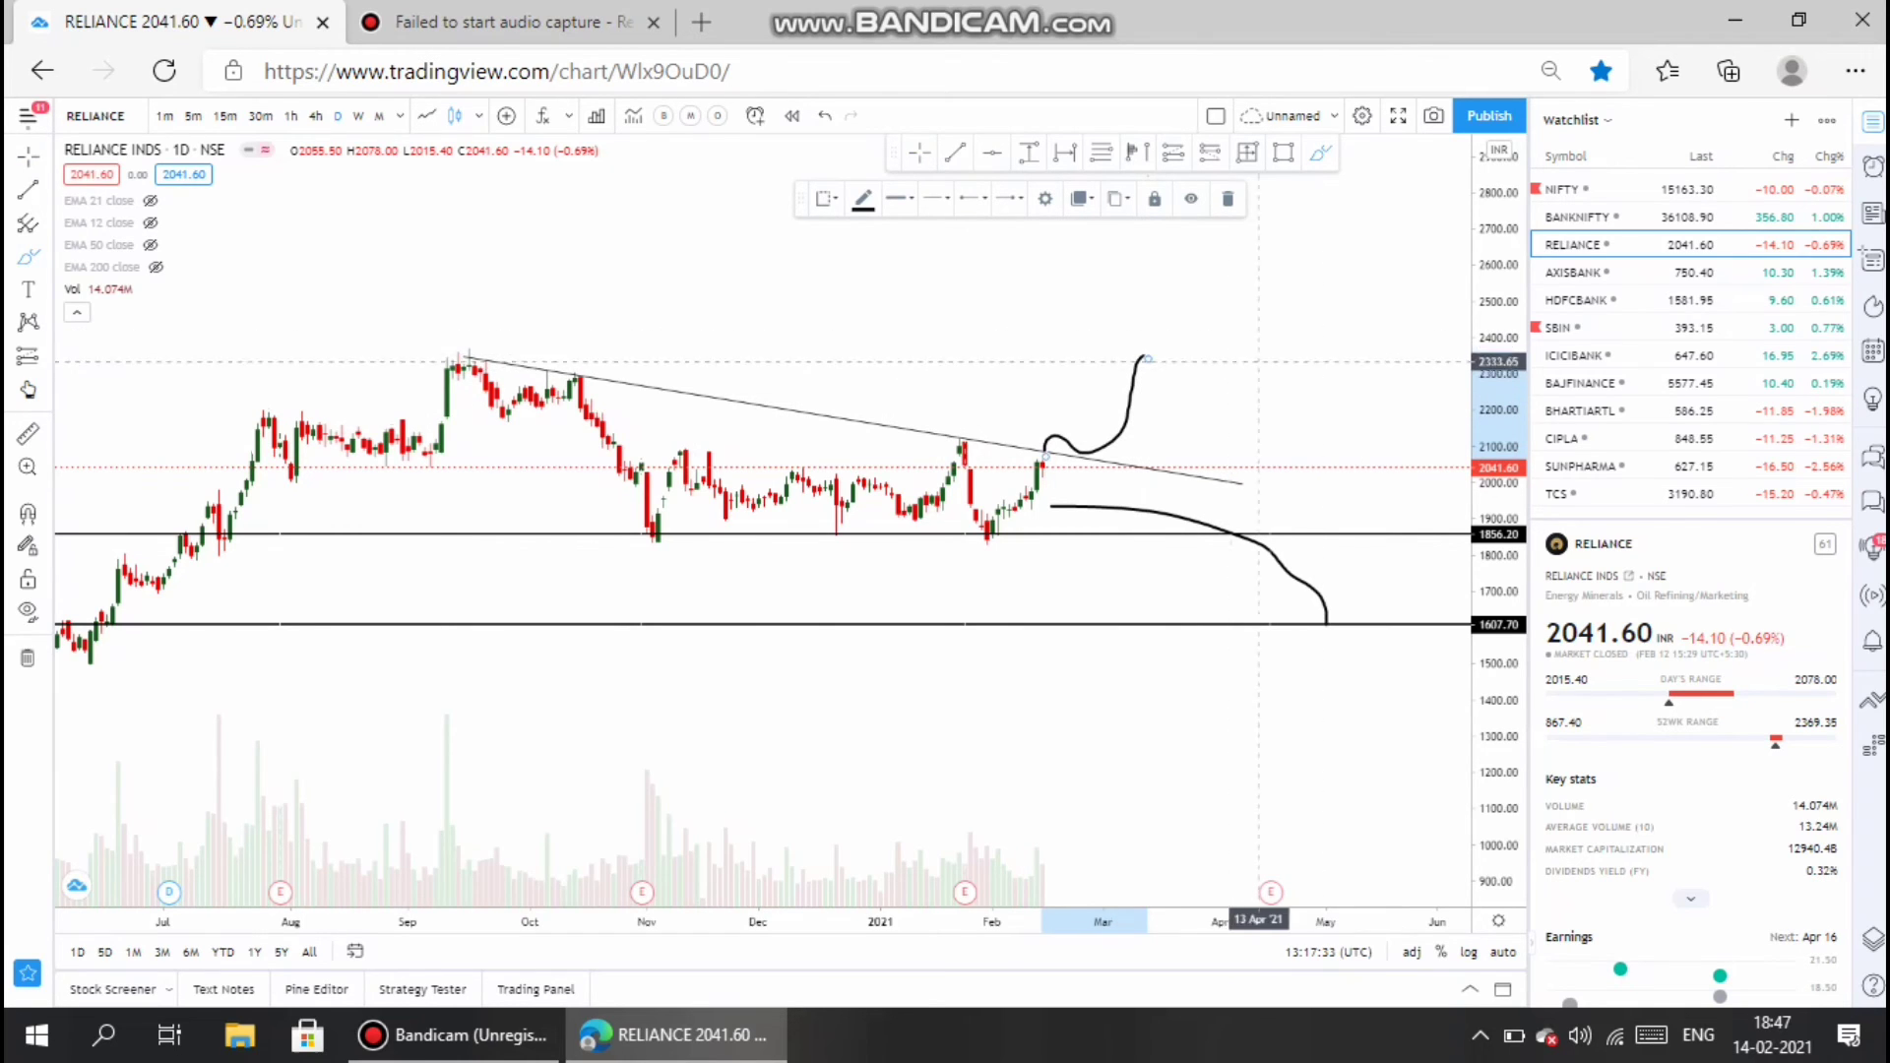
scroll(1287, 356, "down", 2)
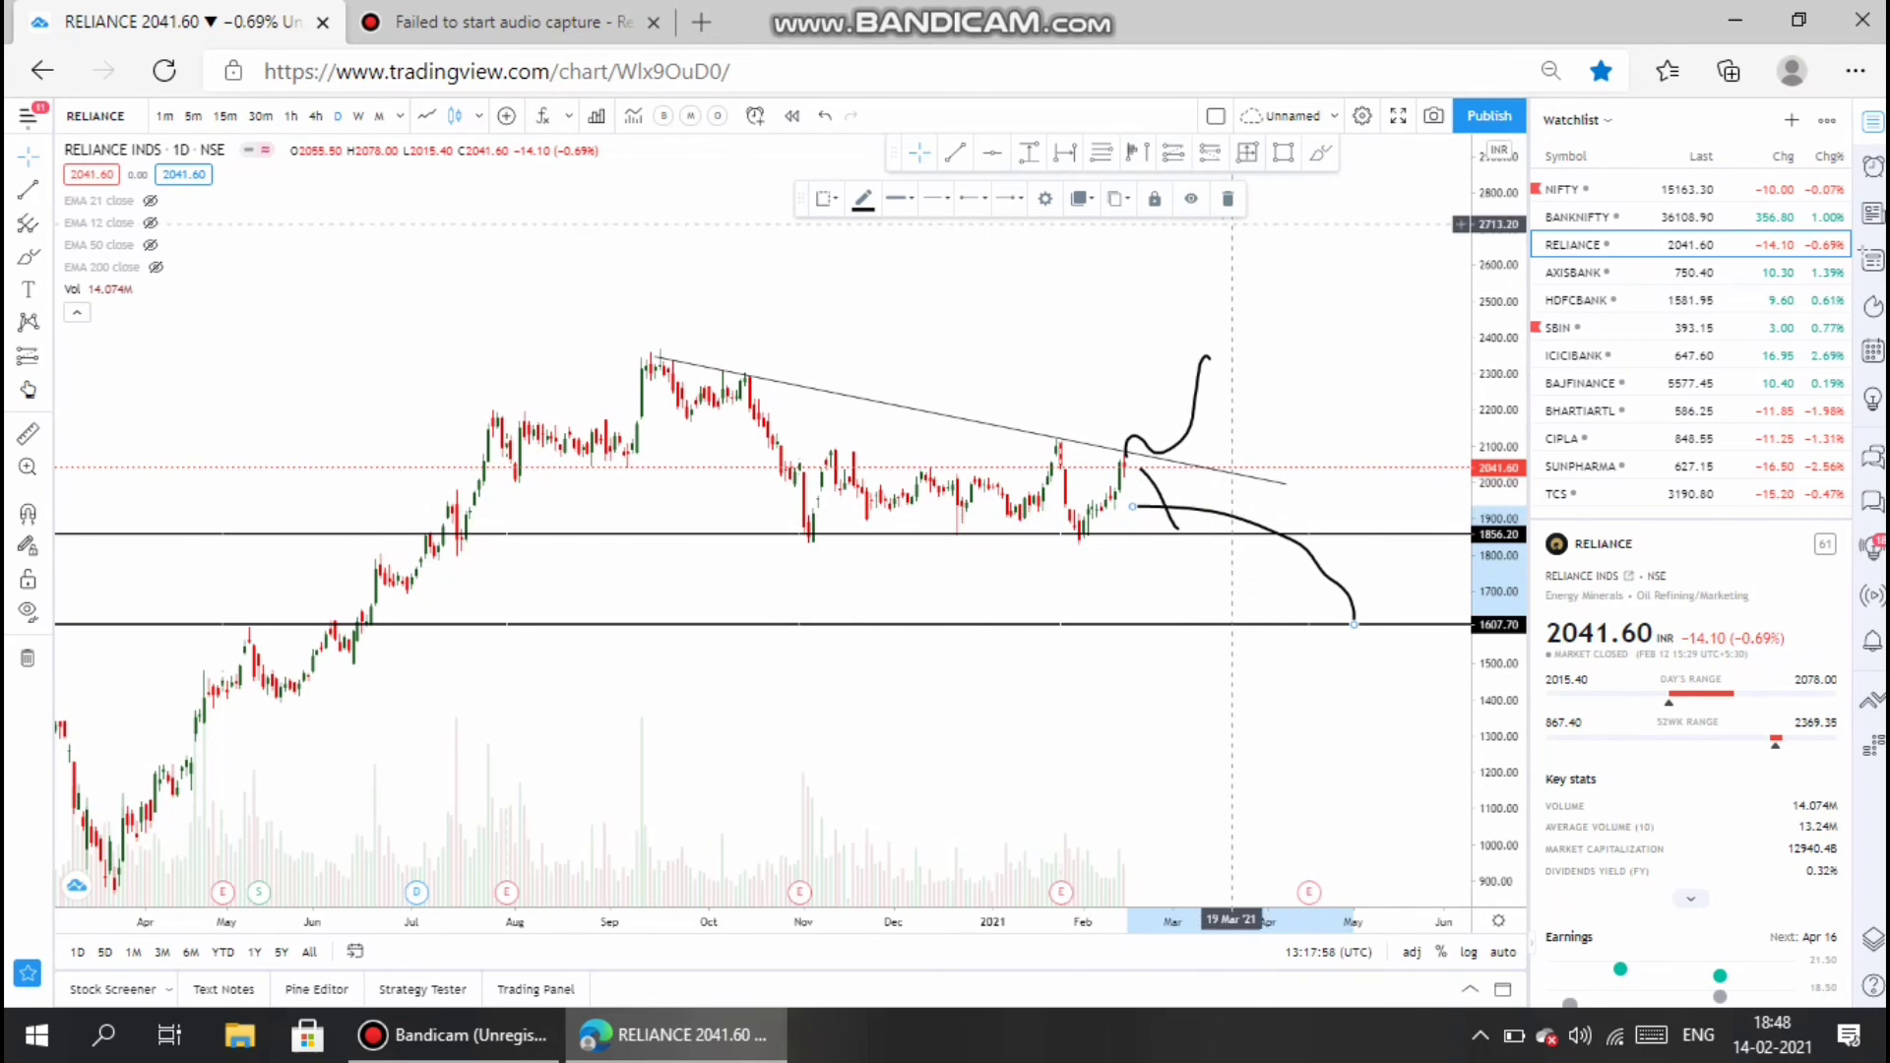
left_click(1228, 199)
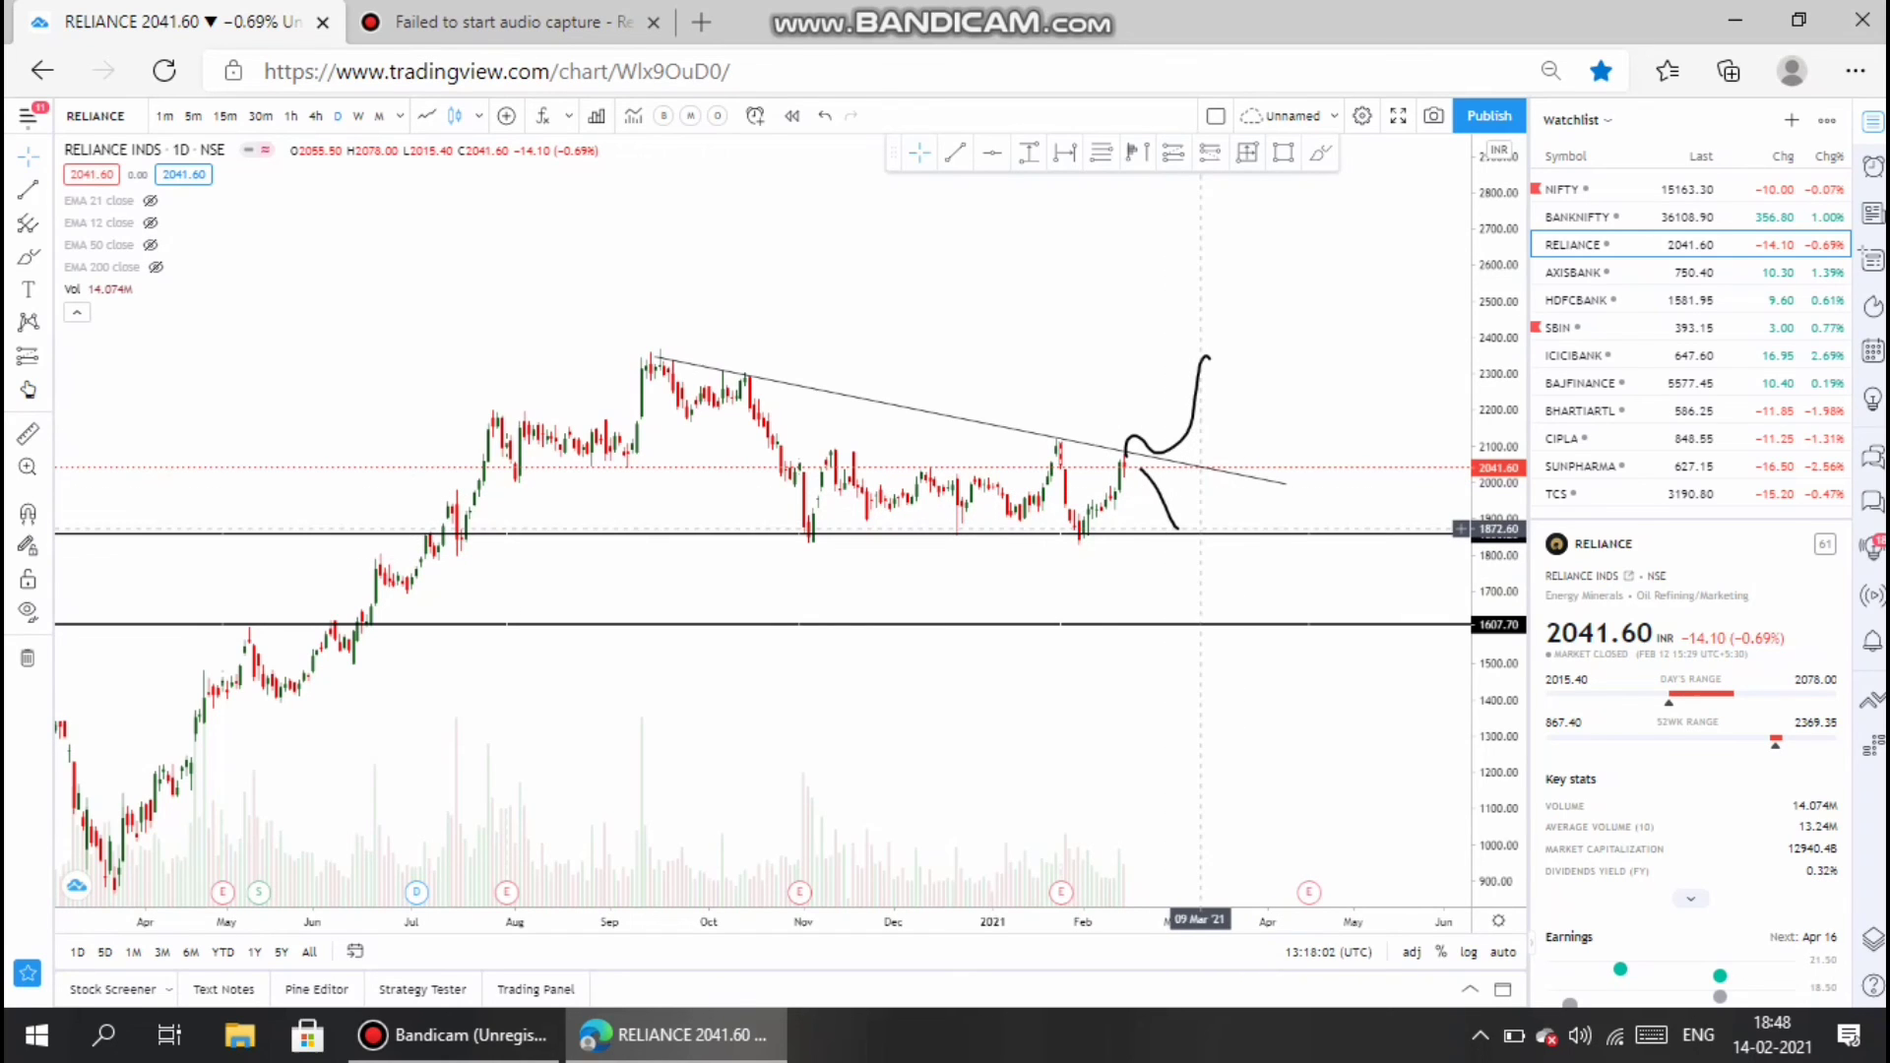
Adjust the 1856.20 support line, then draw a rising line from the February low toward 2626
scroll(1205, 527, "up", 1)
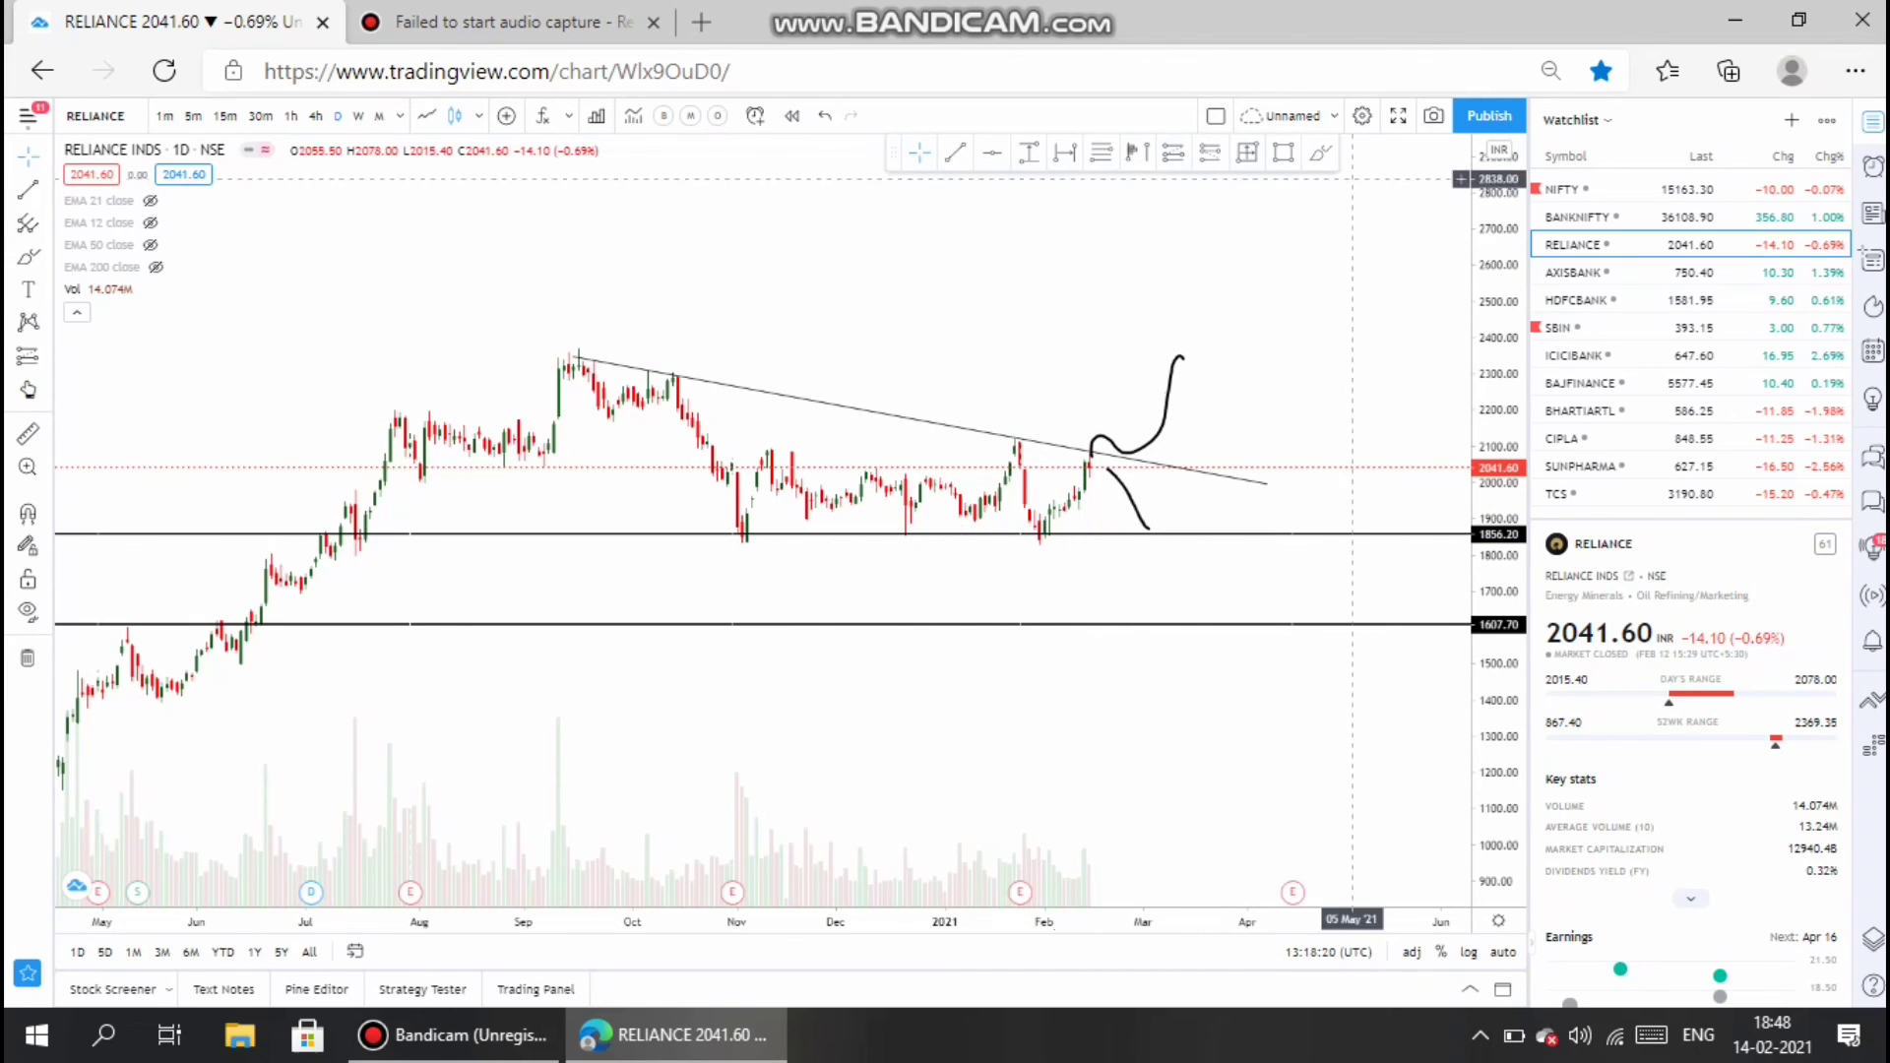
left_click(1230, 533)
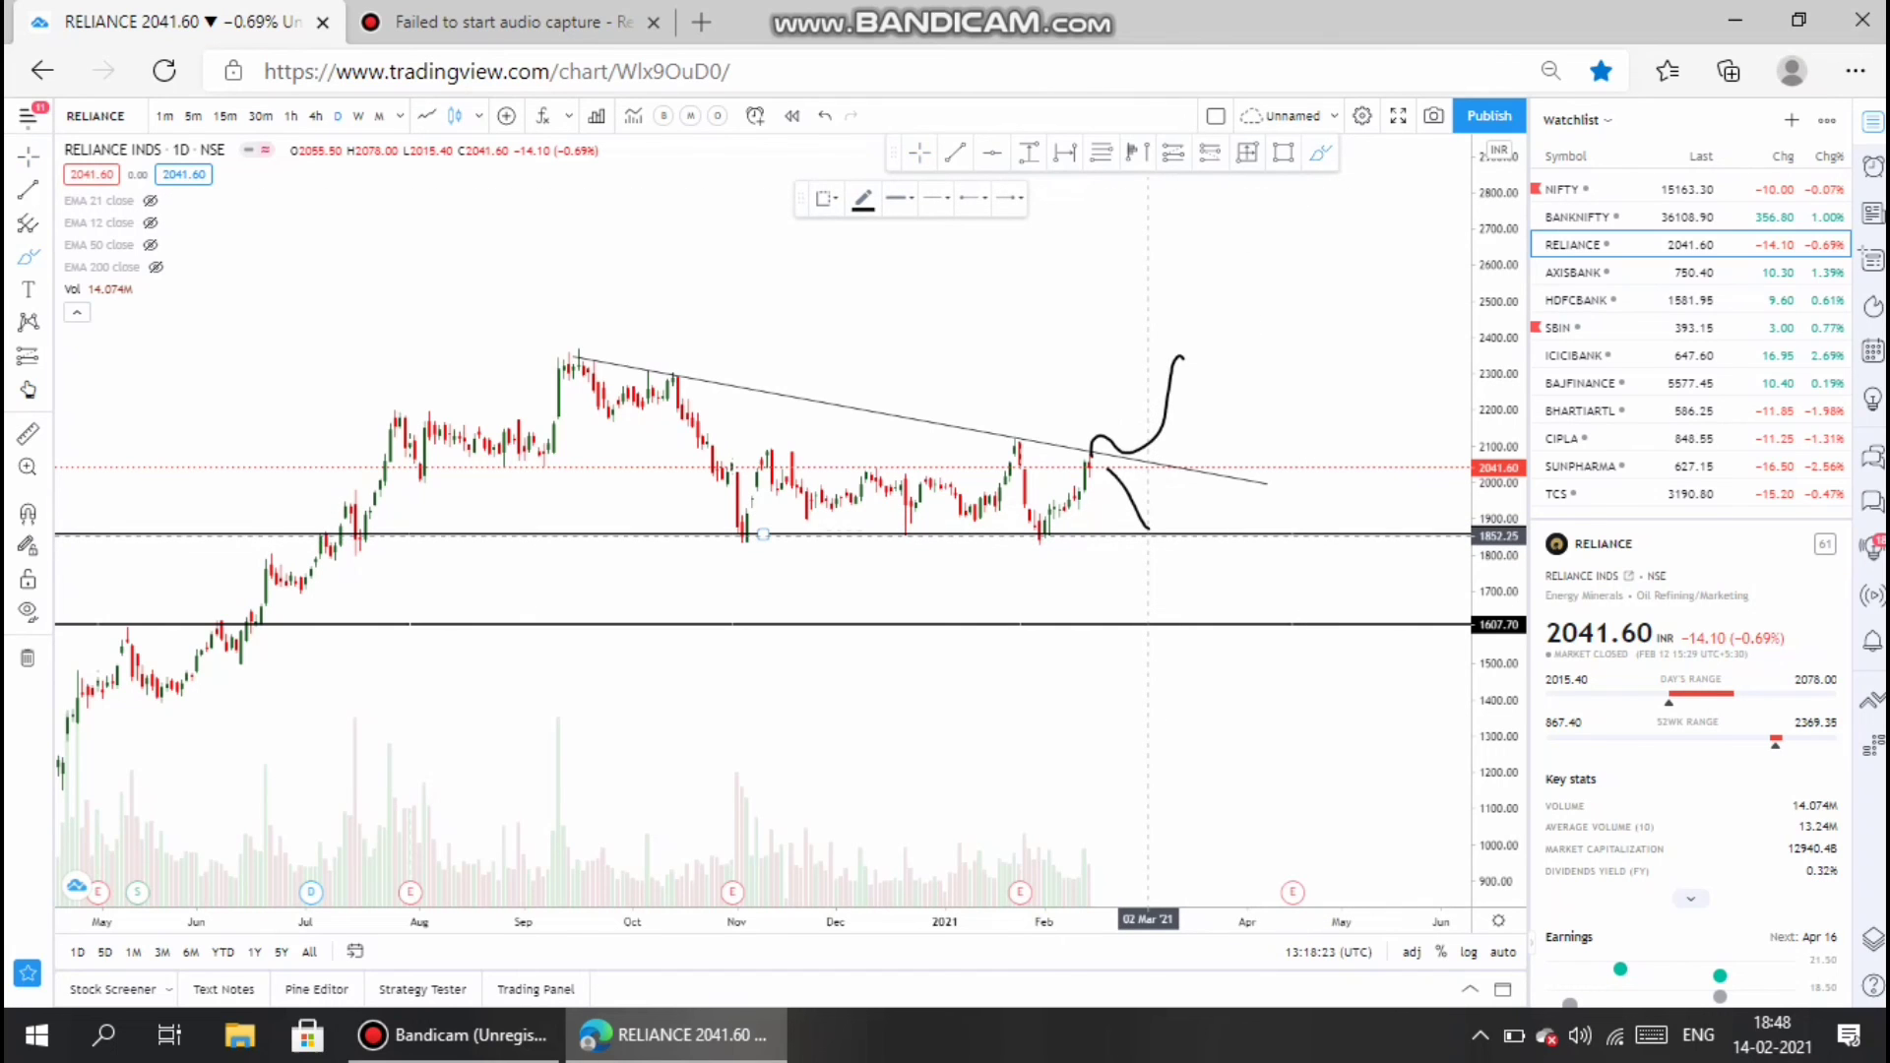
left_click_drag(1148, 534, 1147, 534)
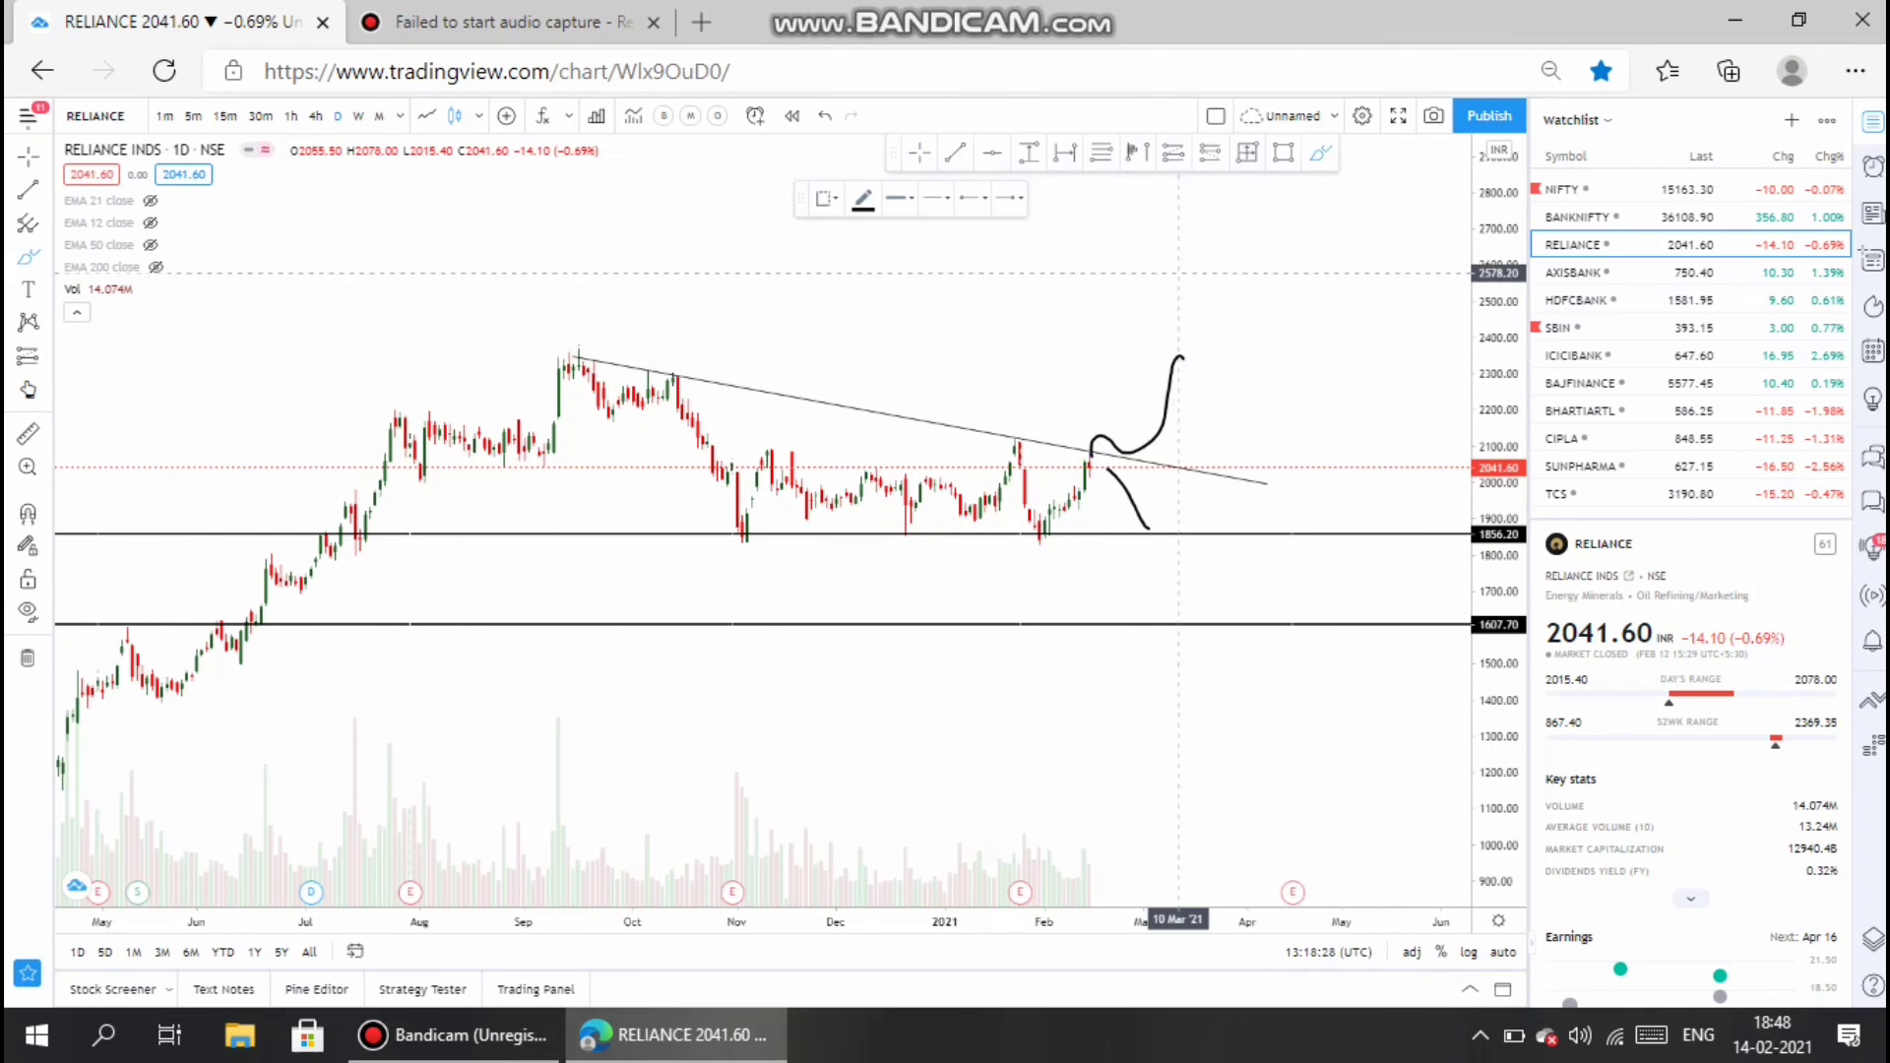
scroll(1172, 370, "down", 5)
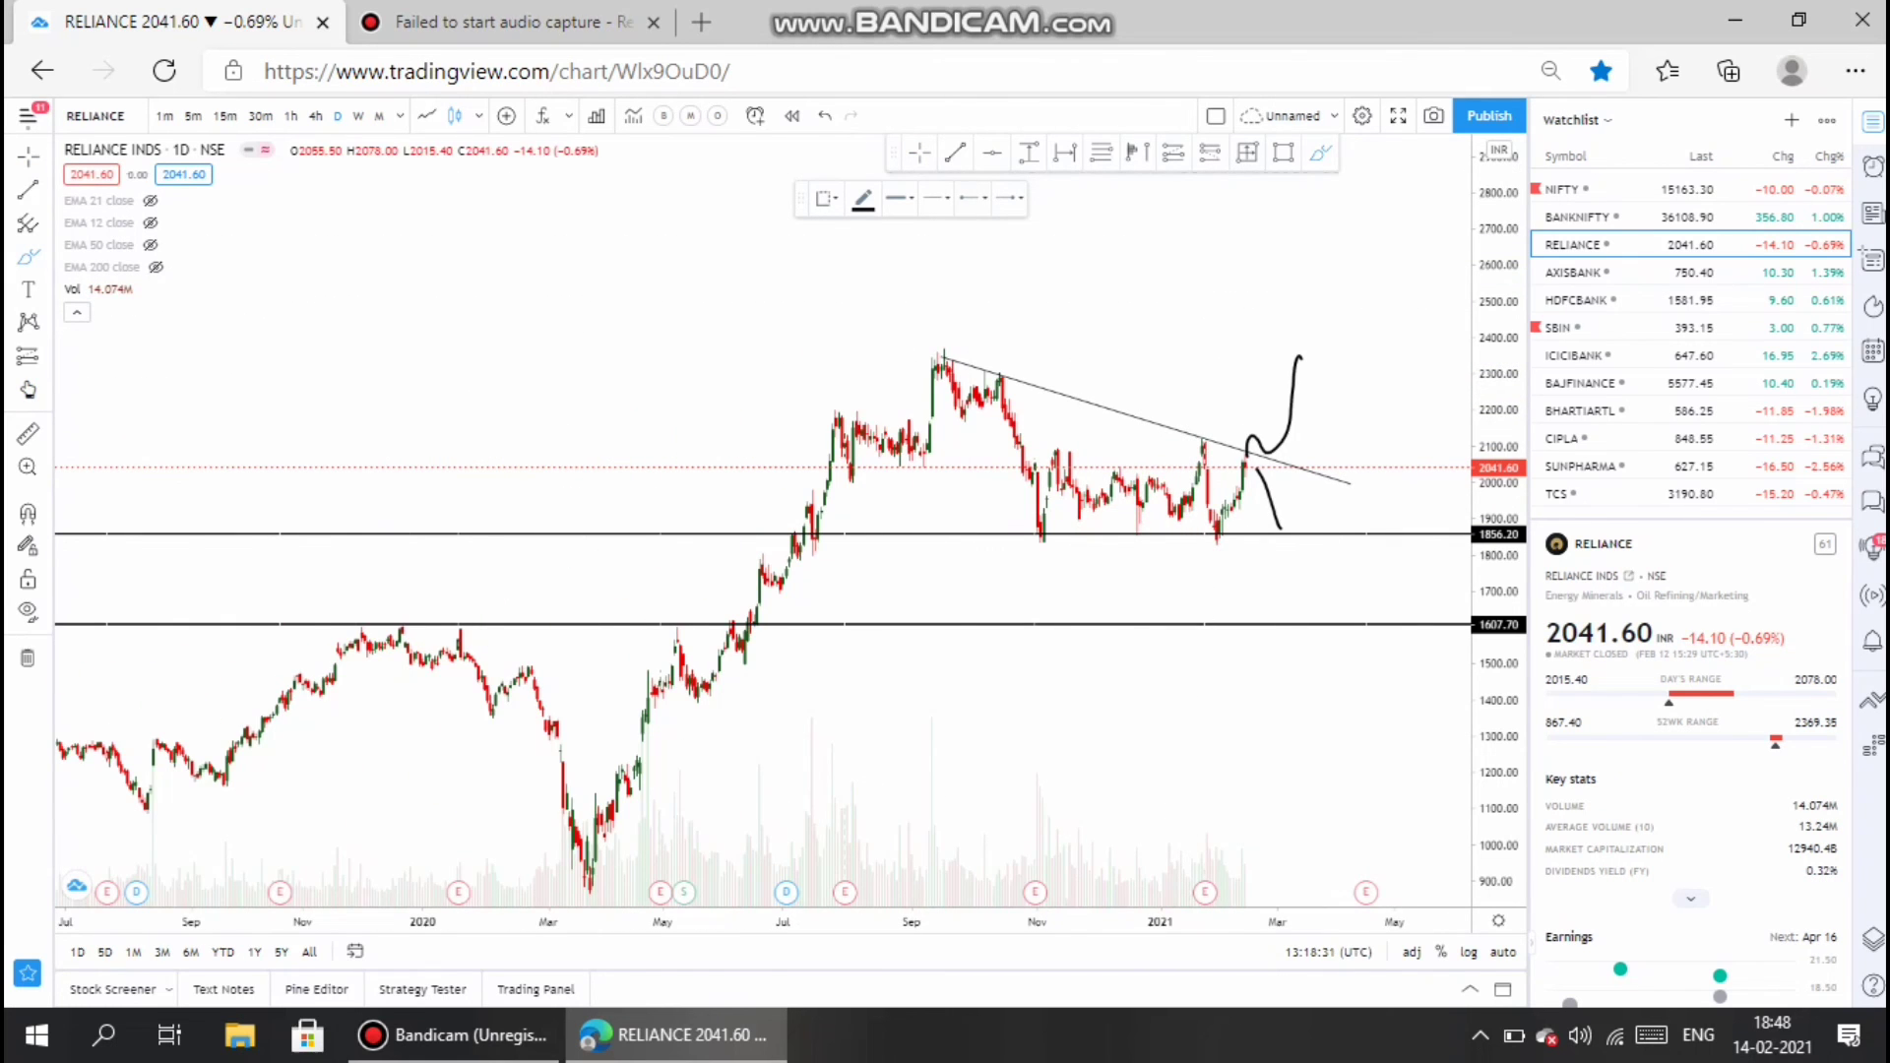
mouse_move(806, 544)
left_mouse_down()
mouse_move(955, 367)
mouse_move(813, 563)
mouse_move(783, 570)
mouse_move(1081, 459)
mouse_move(1274, 454)
mouse_move(1251, 470)
left_mouse_up()
left_click_drag(1398, 379, 1132, 374)
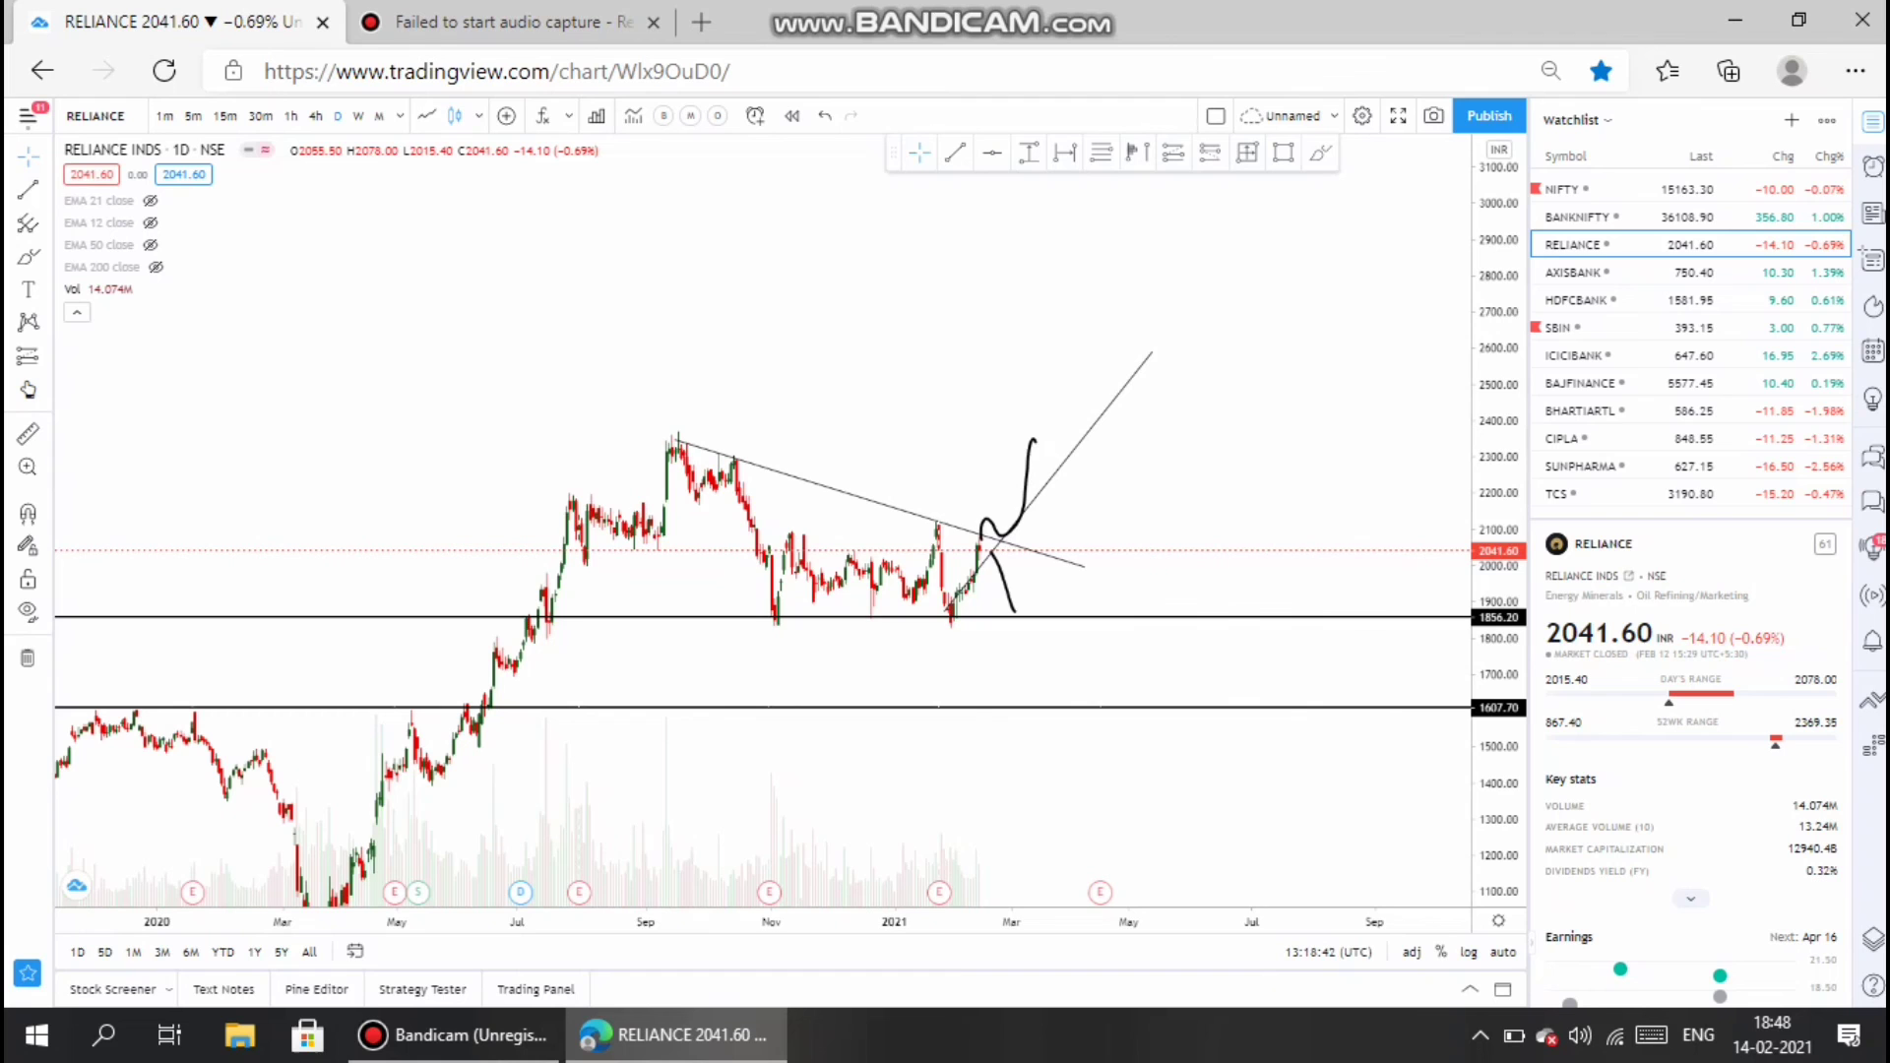
left_click(1027, 152)
left_click(1038, 534)
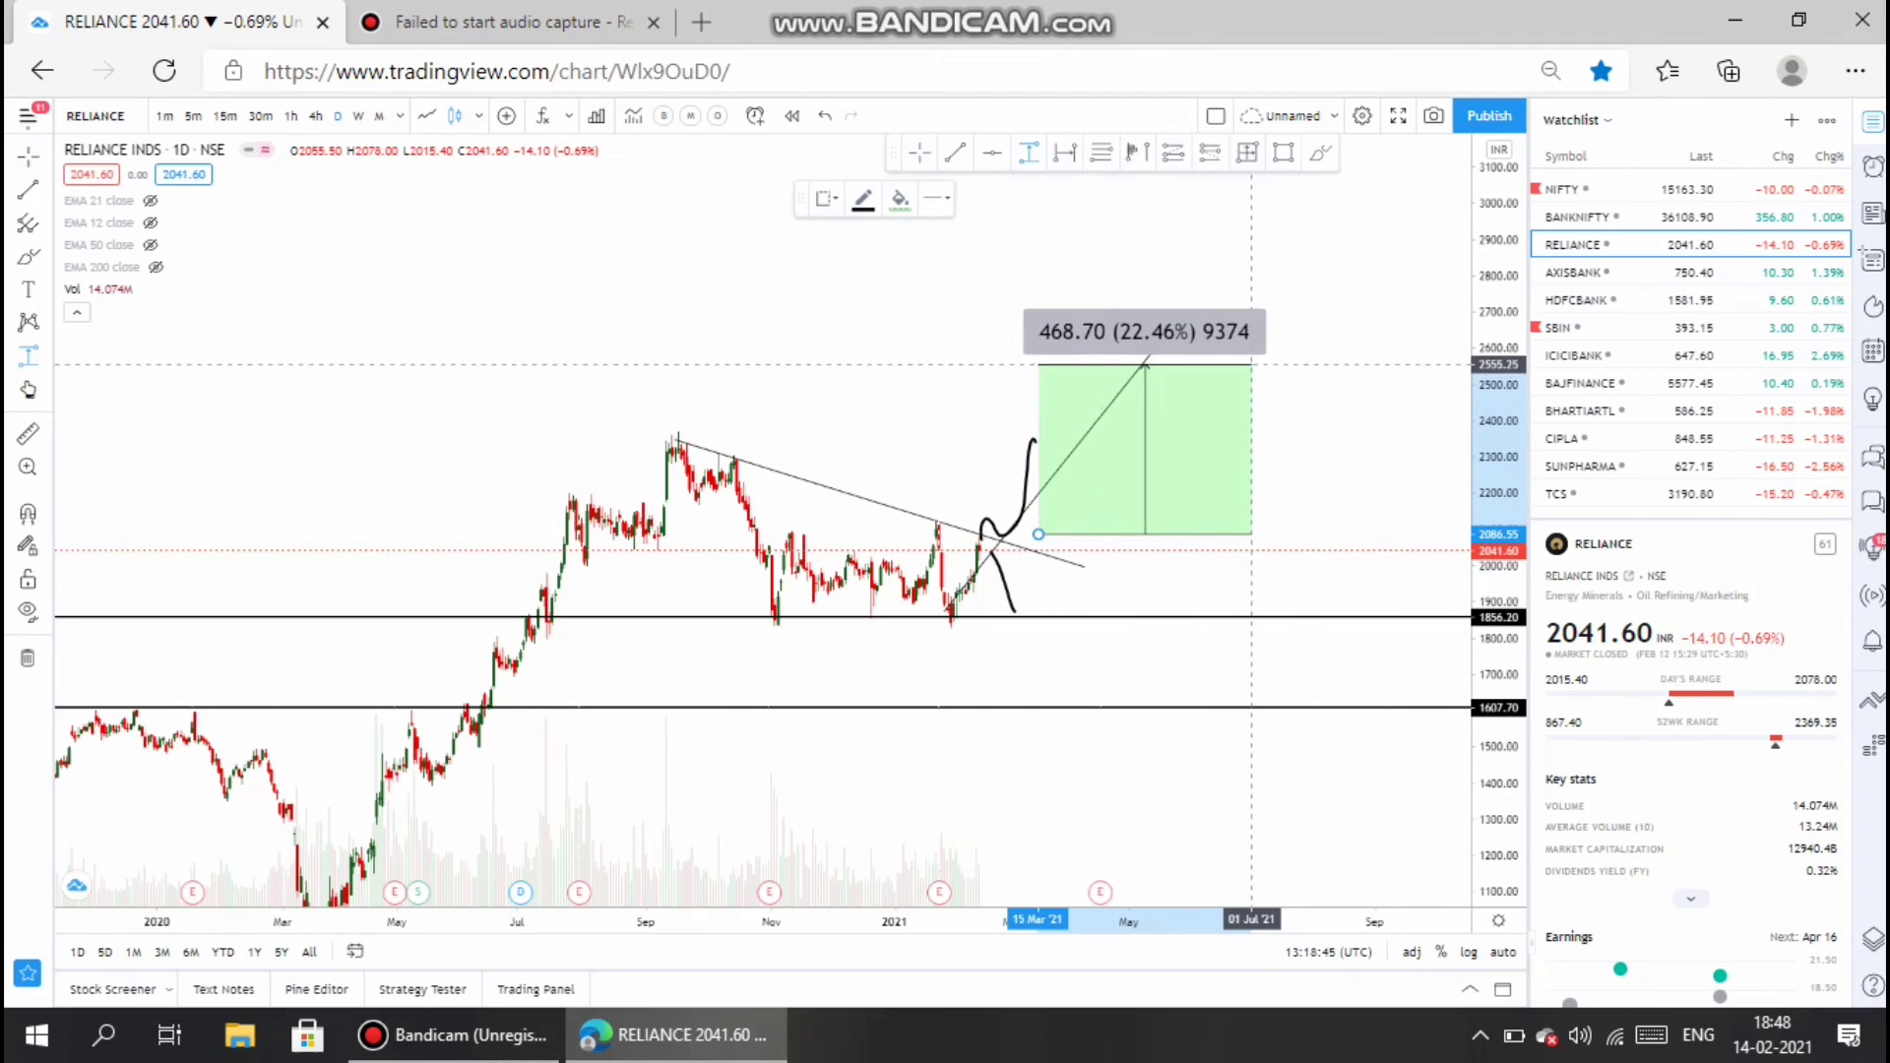
left_click(1276, 350)
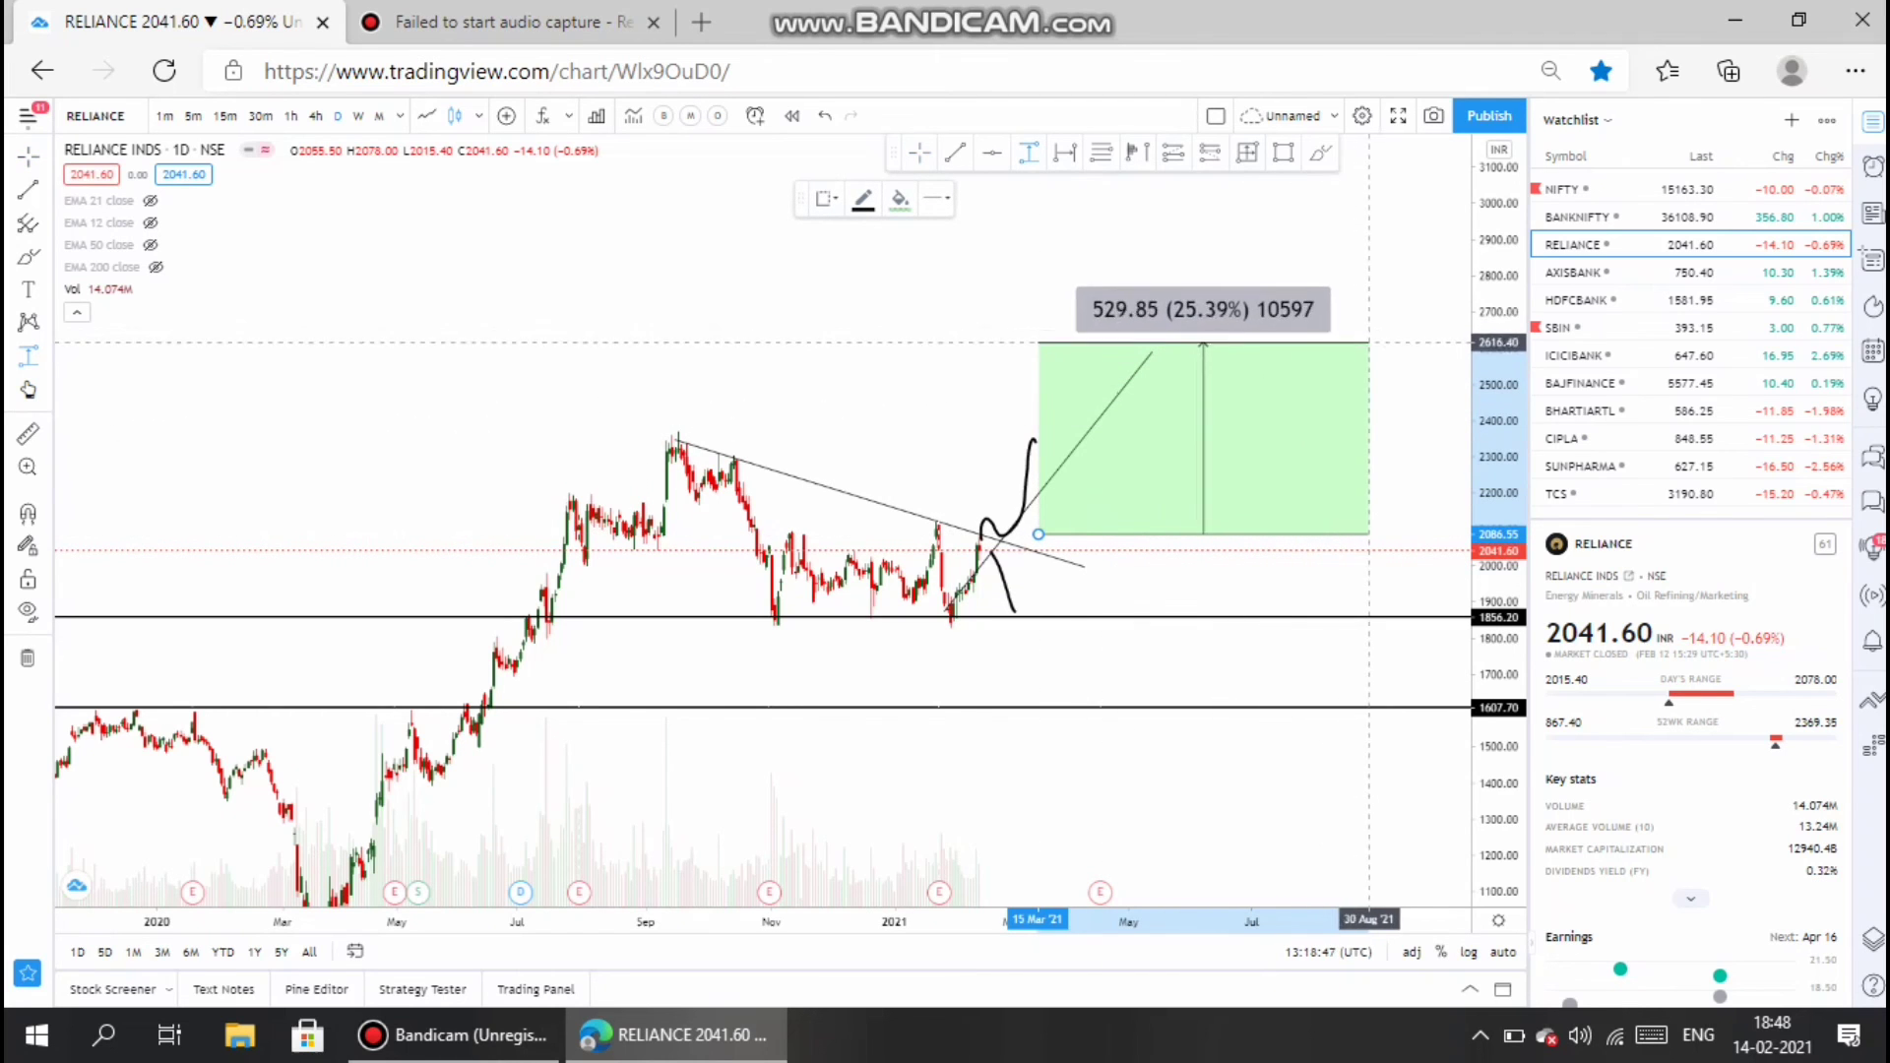
left_click(1396, 332)
left_click_drag(1038, 534, 968, 542)
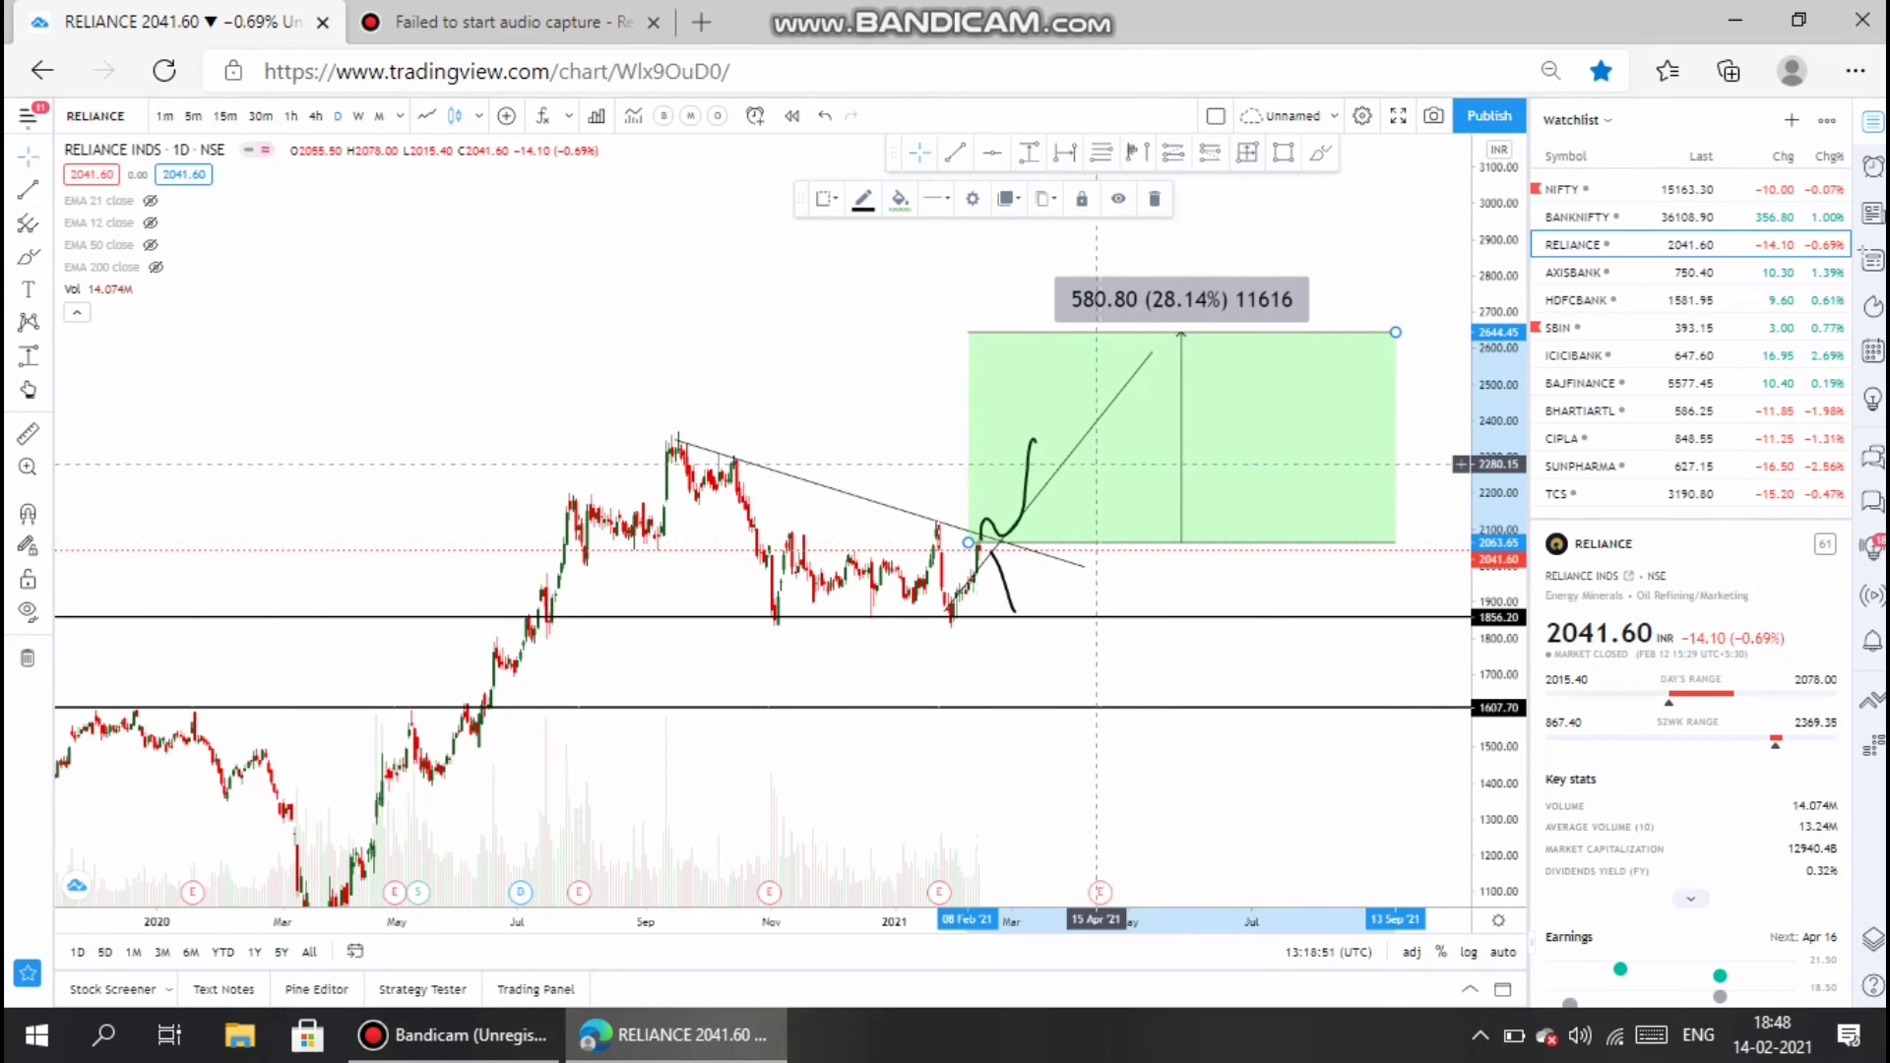
left_click(1322, 301)
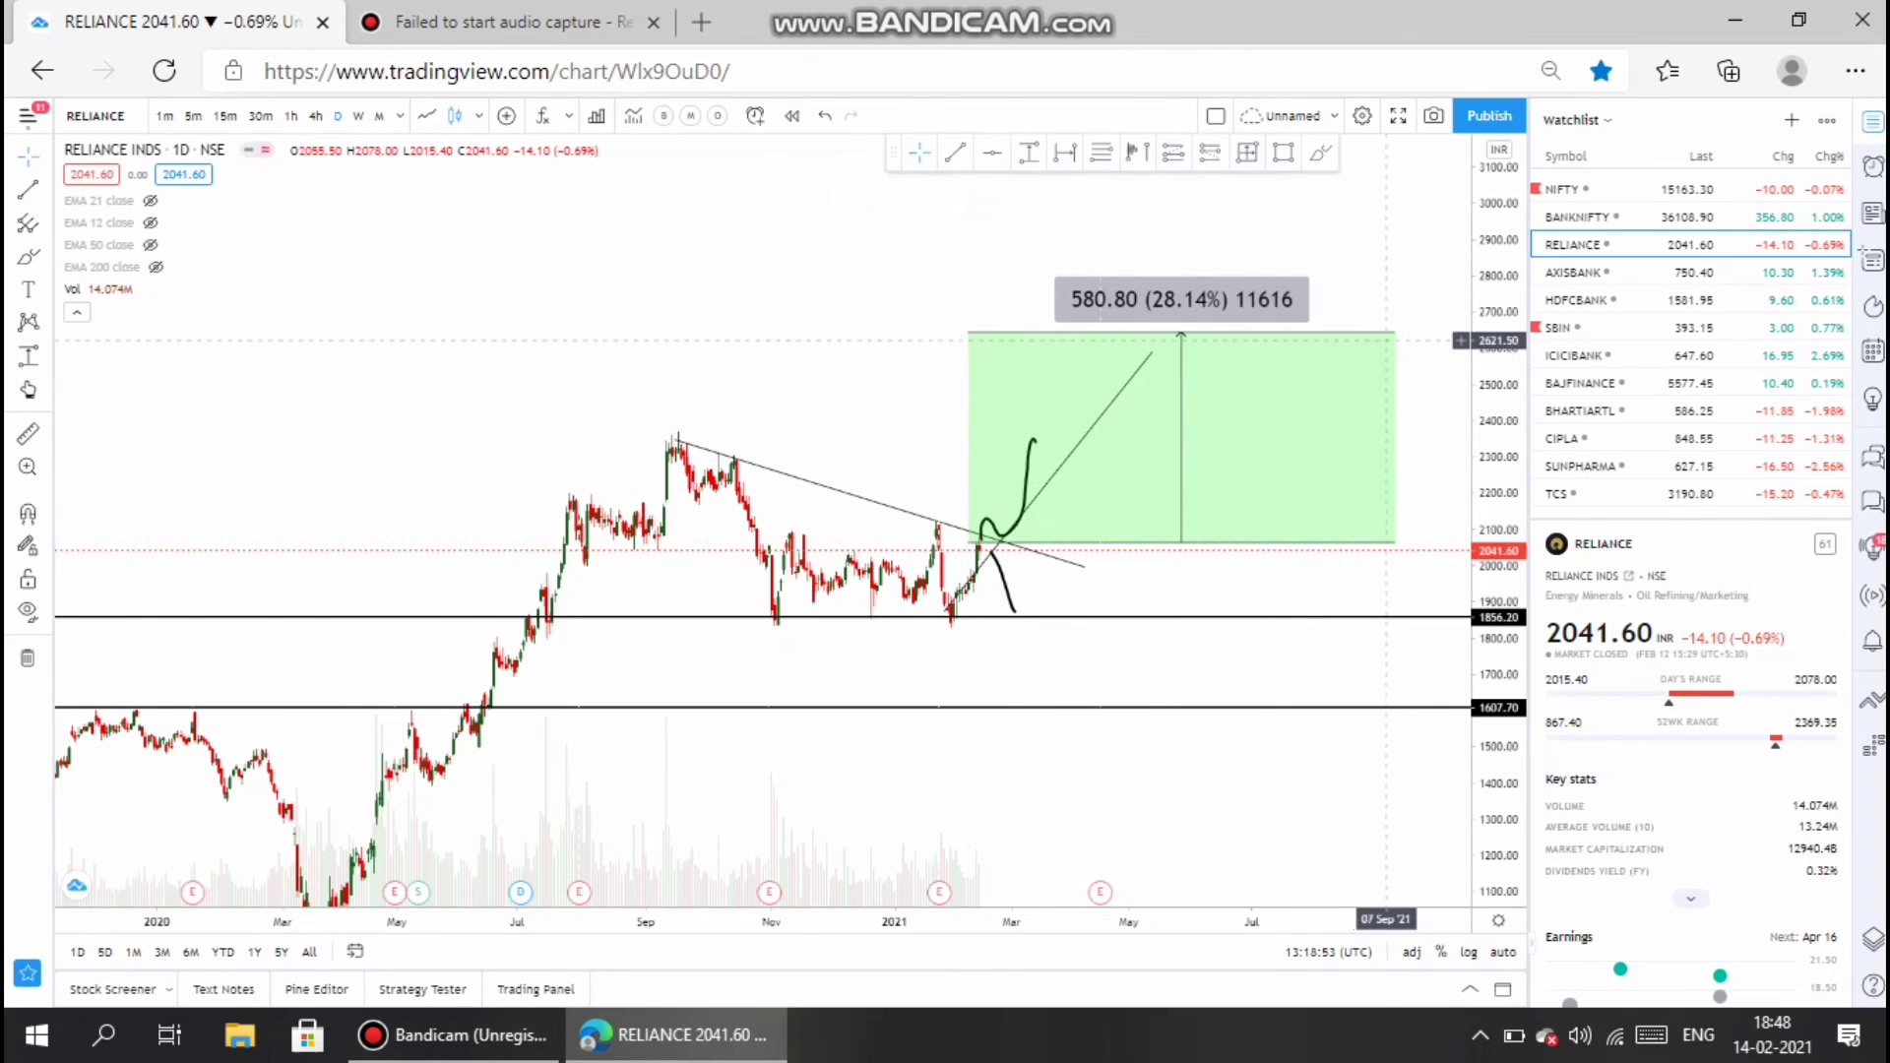
left_click(1154, 201)
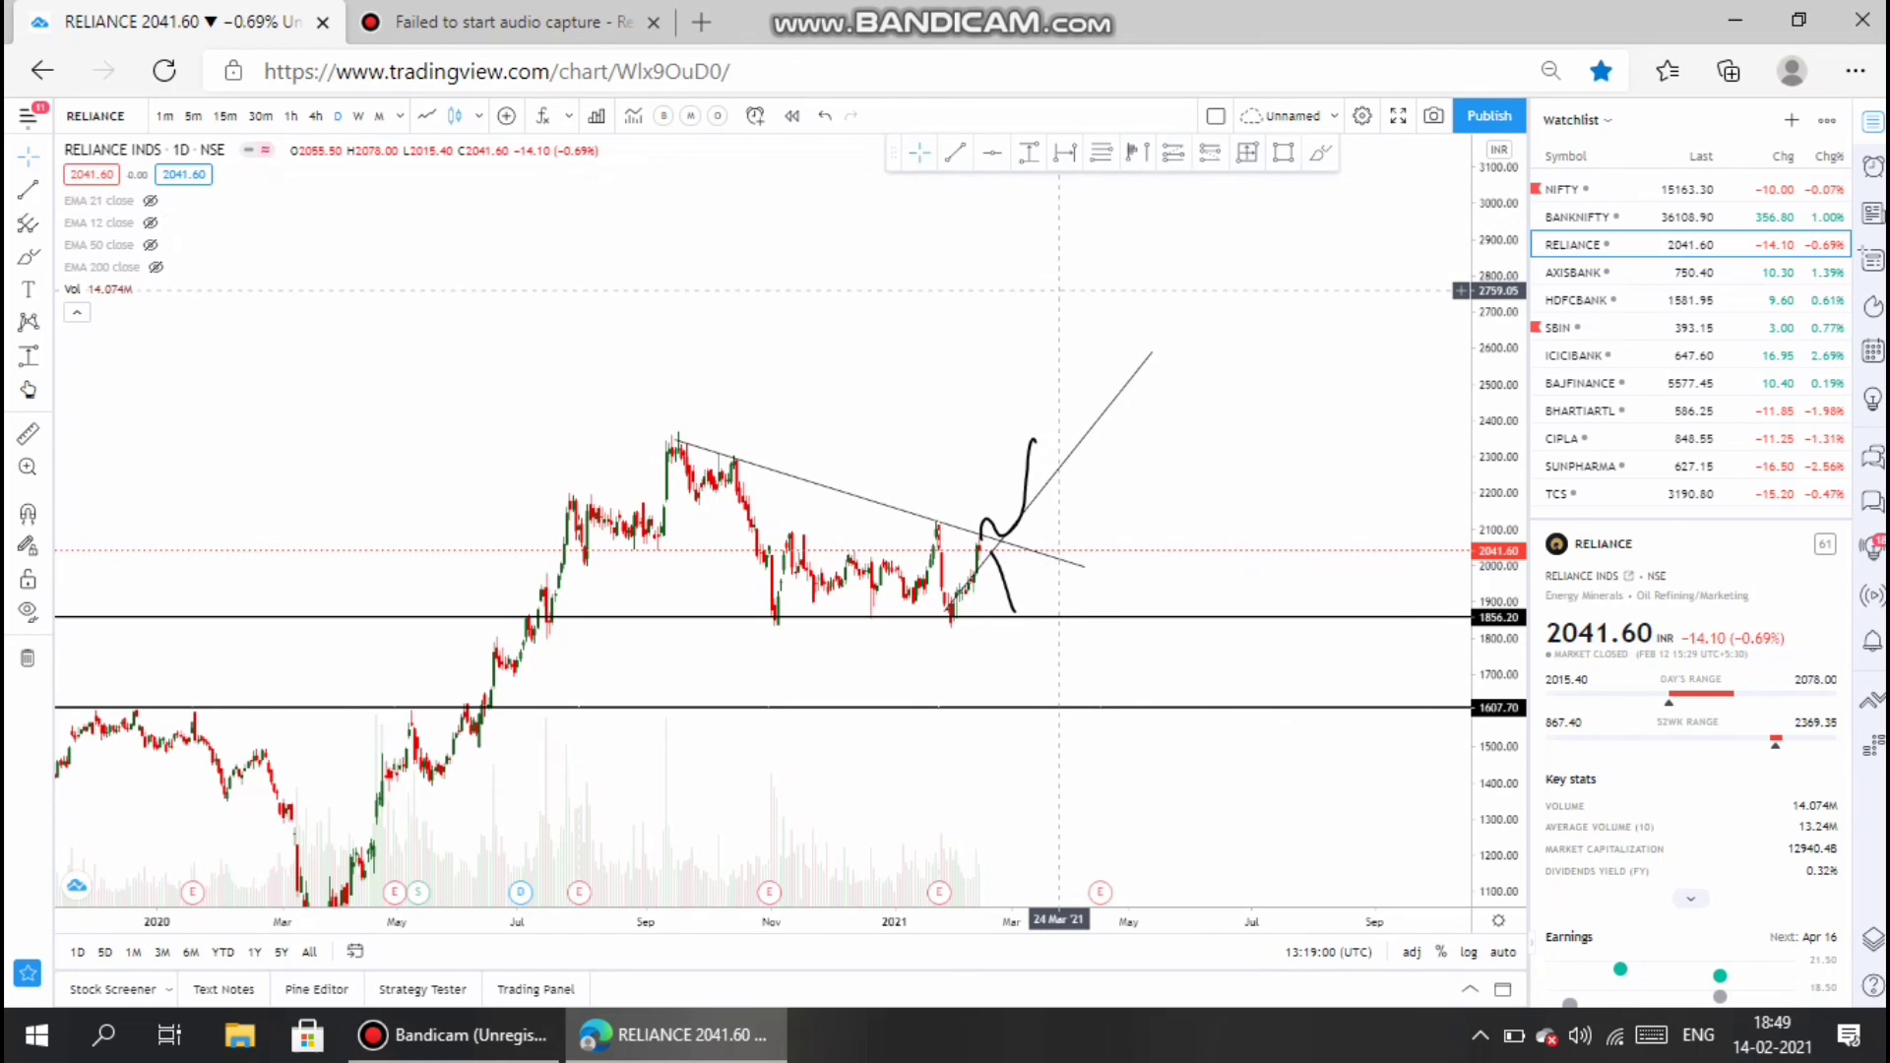
scroll(1068, 325, "down", 2)
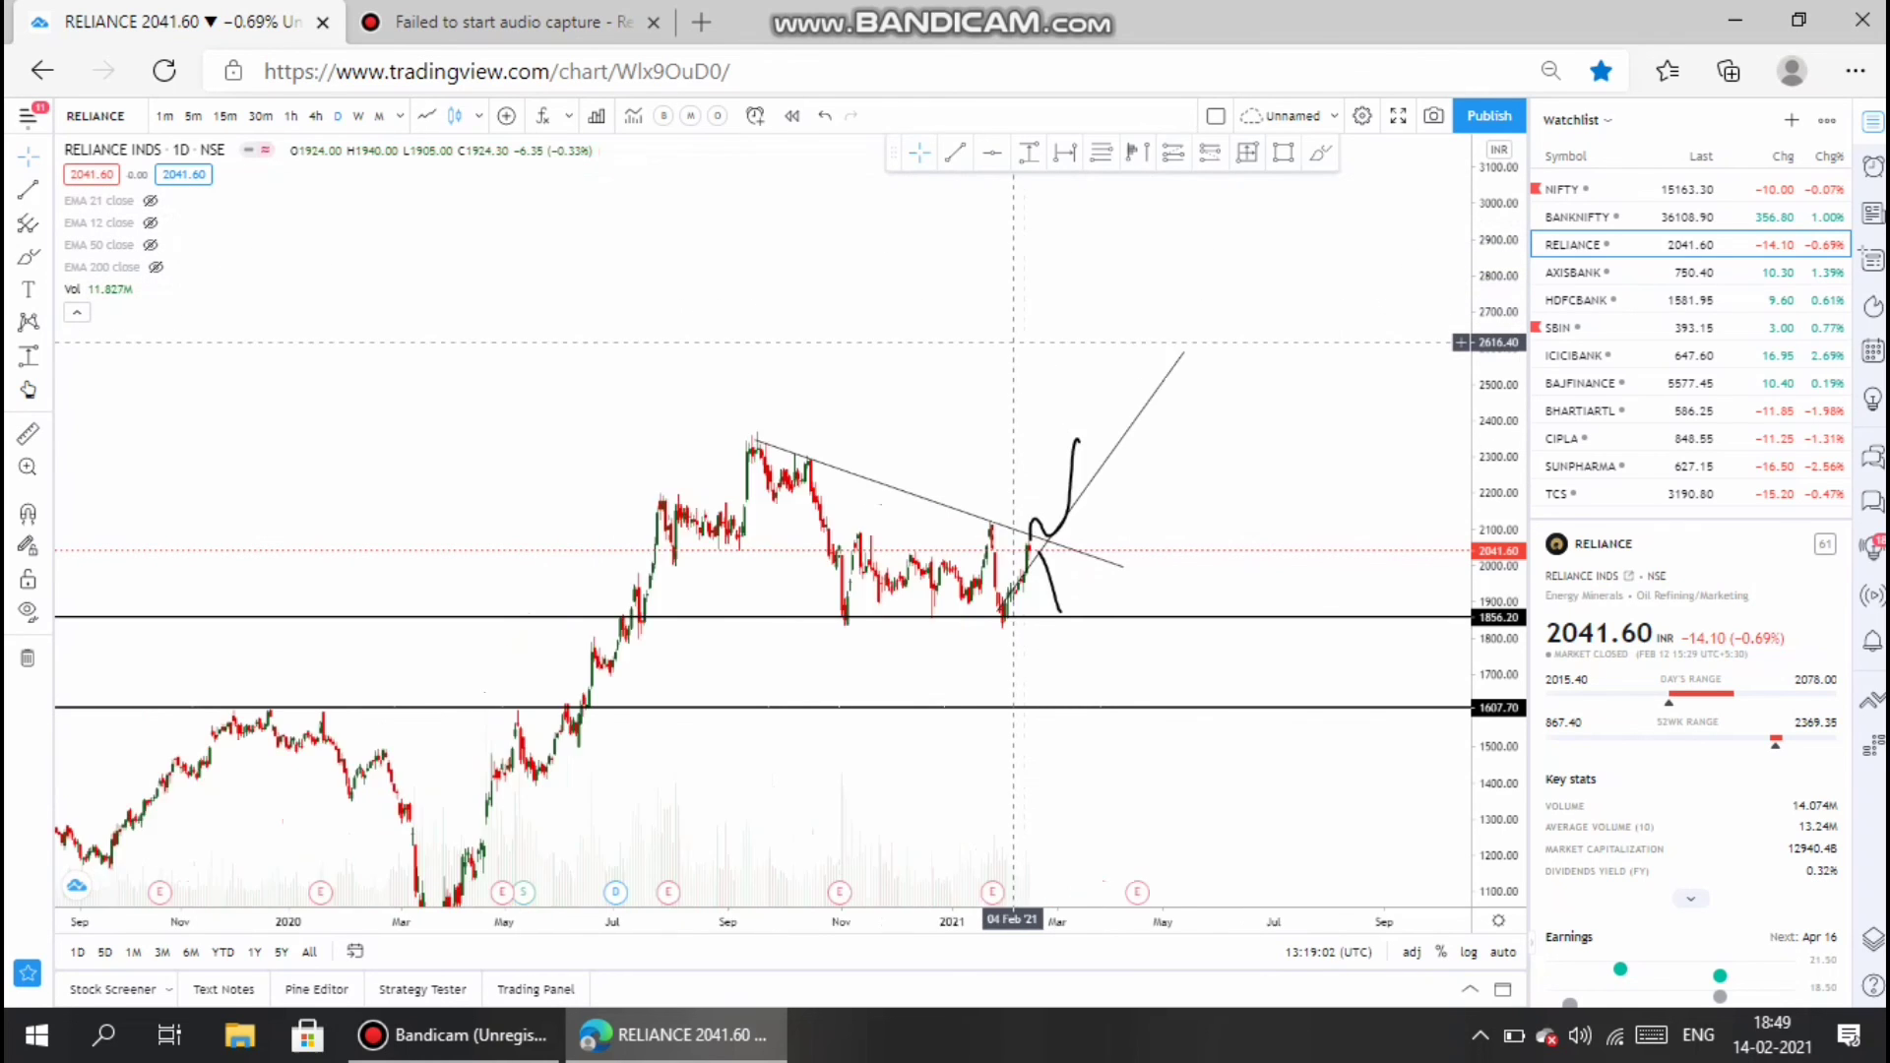